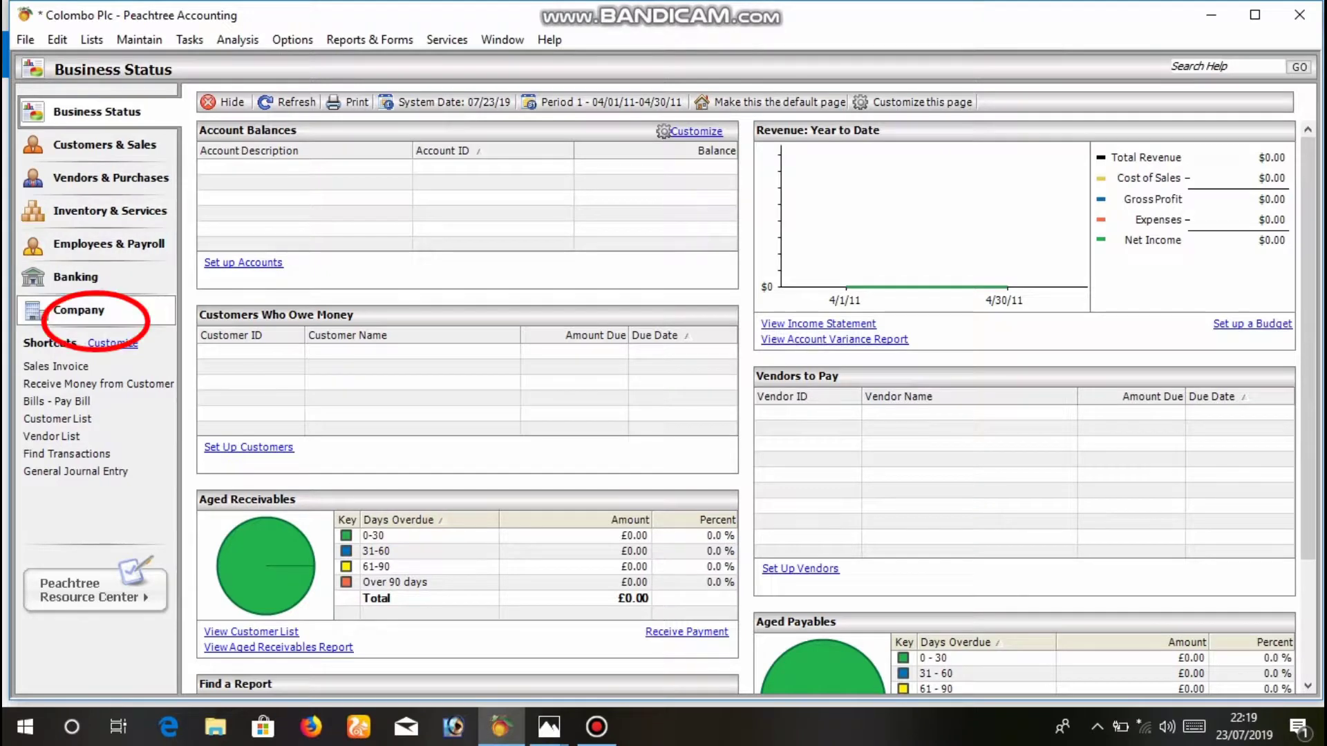
Go to the Company page and open a blank chart of accounts record for a new account
{"action": "left_click", "coordinate": [78, 309]}
{"action": "left_click", "coordinate": [477, 173]}
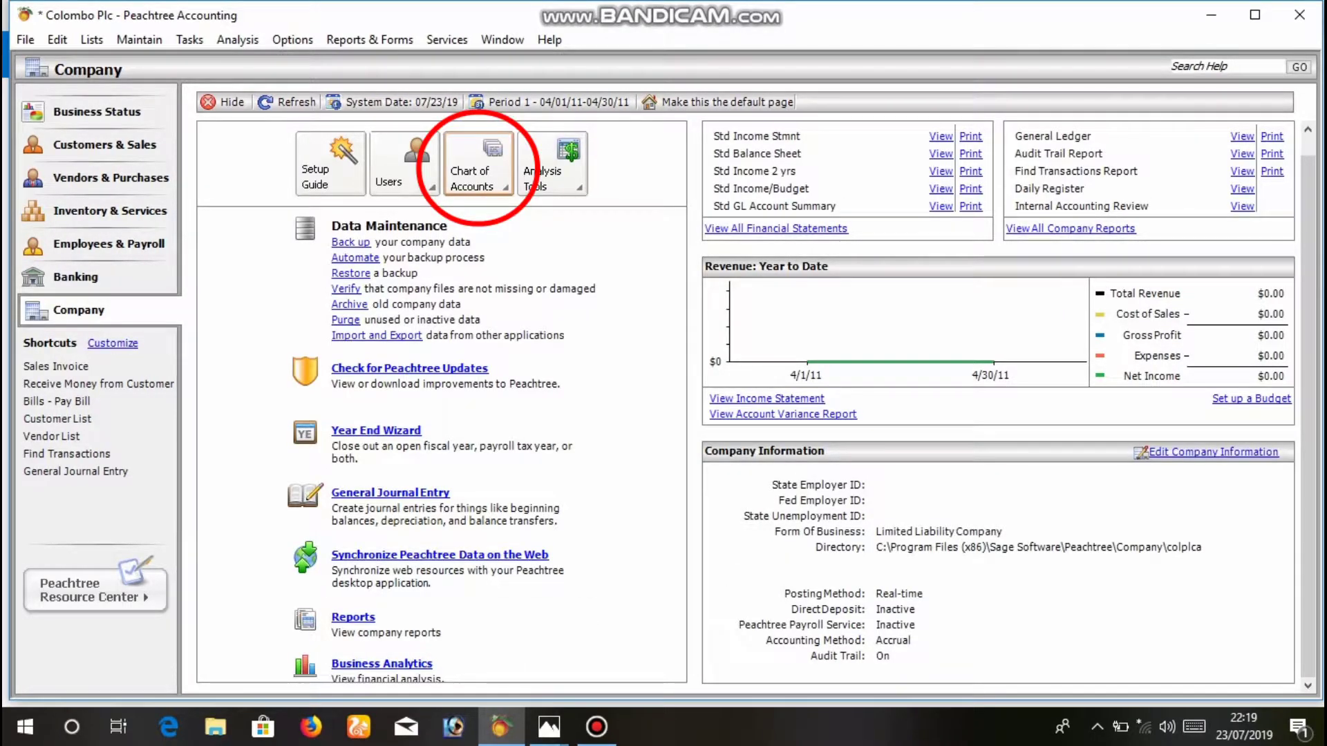
{"action": "left_click", "coordinate": [580, 202]}
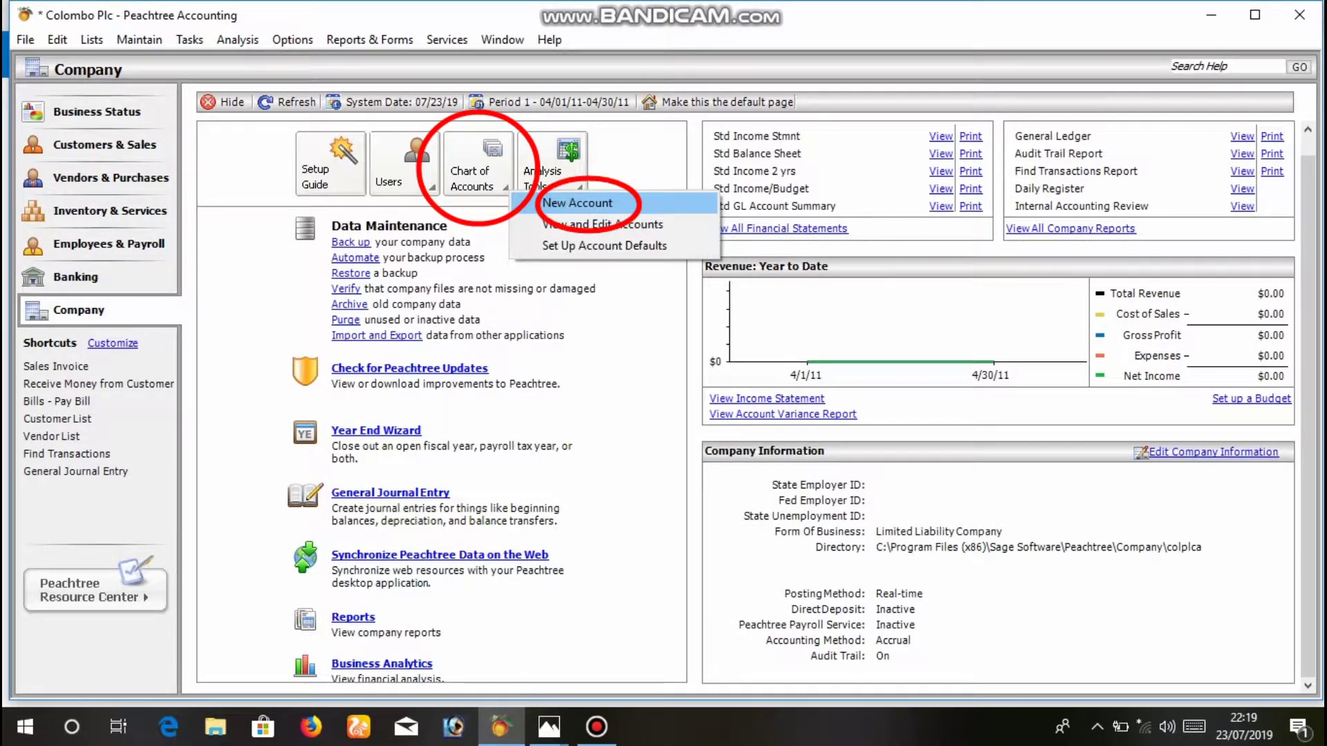
{"action": "left_click", "coordinate": [125, 39]}
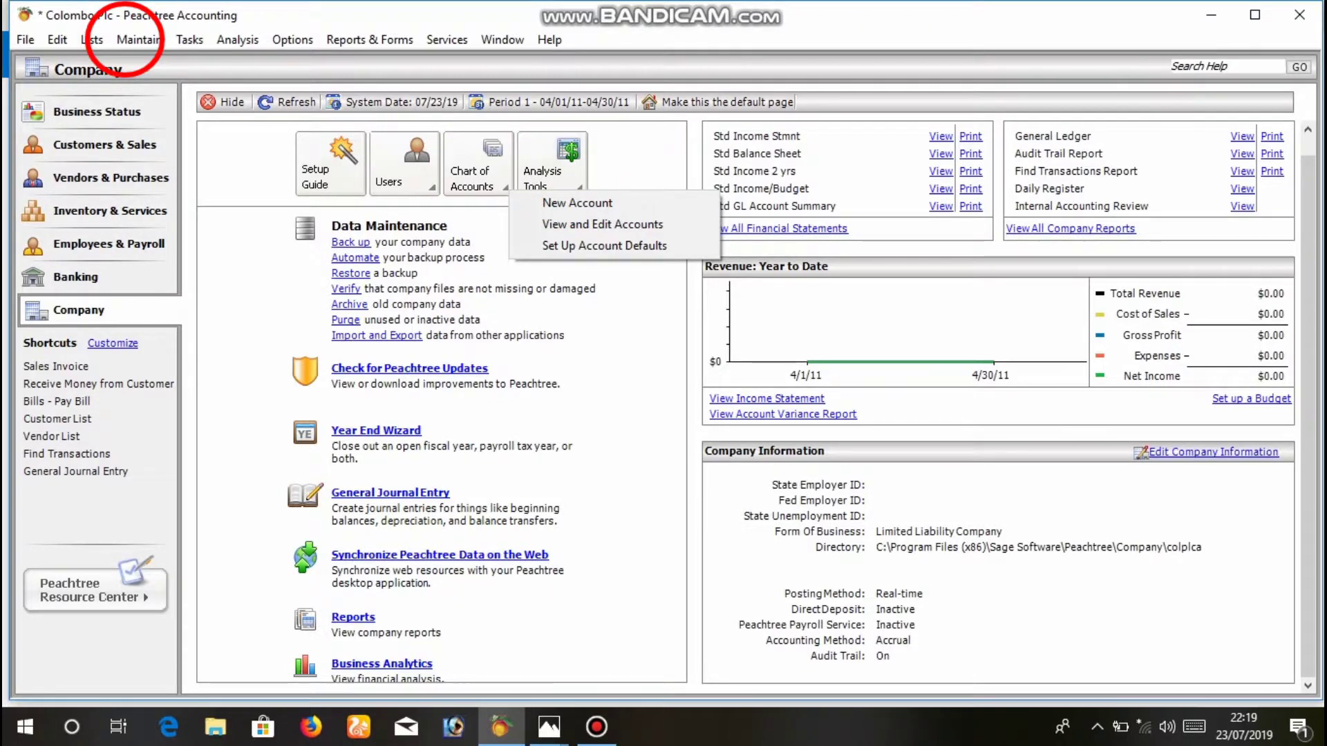
{"action": "left_click", "coordinate": [208, 152]}
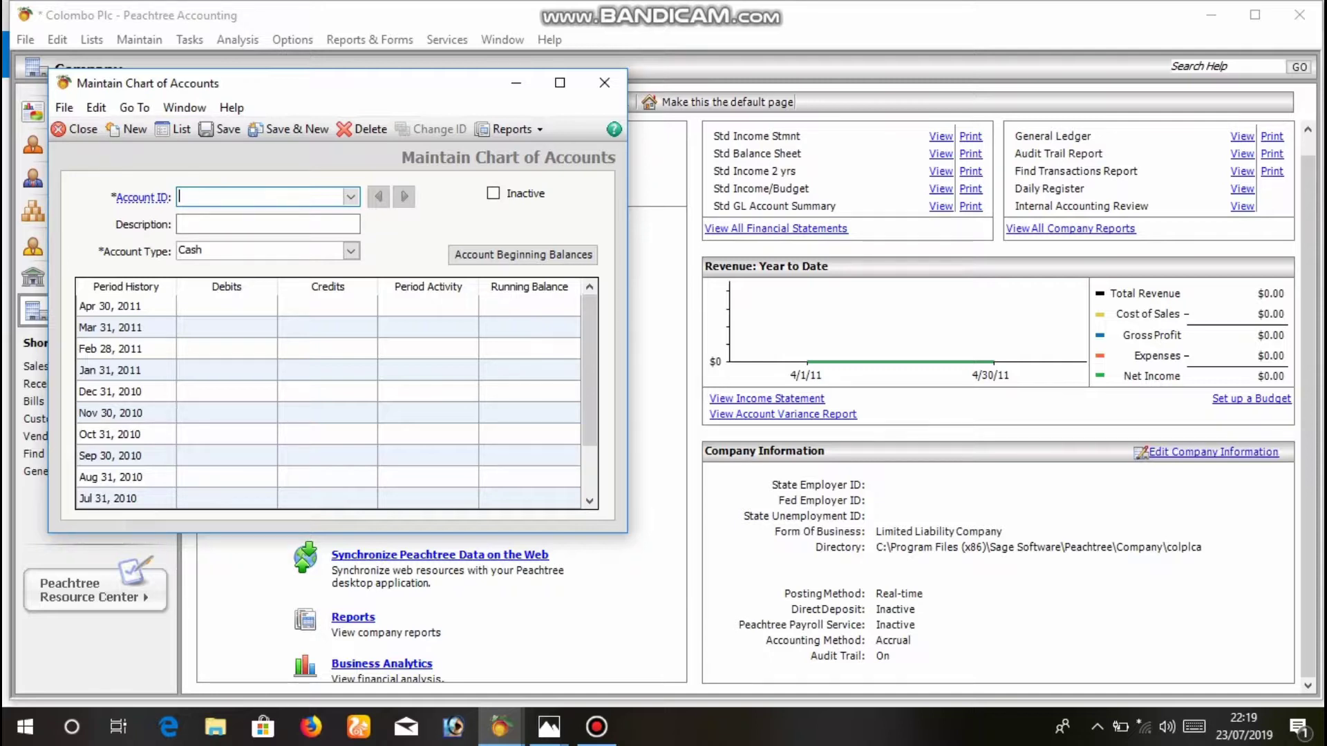
Switch to Photos to review the trial balance's account IDs, descriptions and types, and return to Peachtree to close the blank account form
{"action": "mouse_move", "coordinate": [549, 727]}
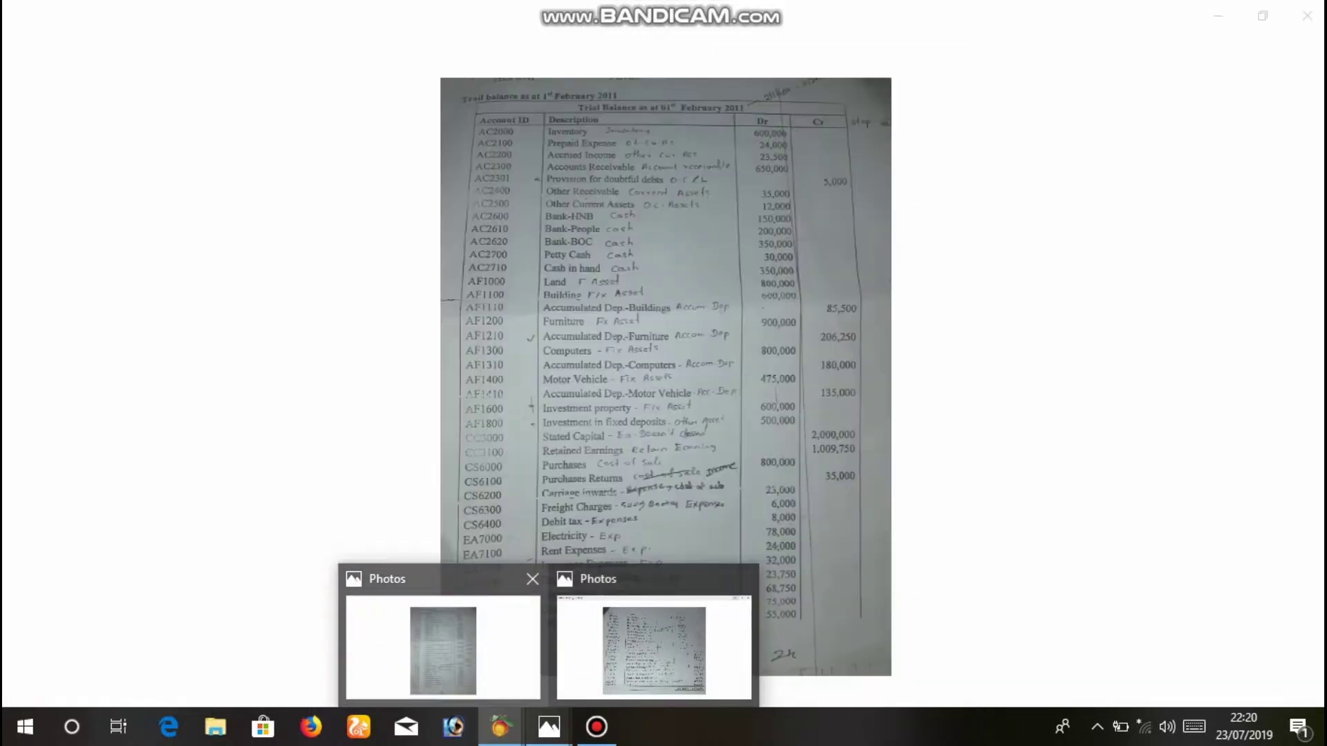
{"action": "left_click", "coordinate": [443, 646]}
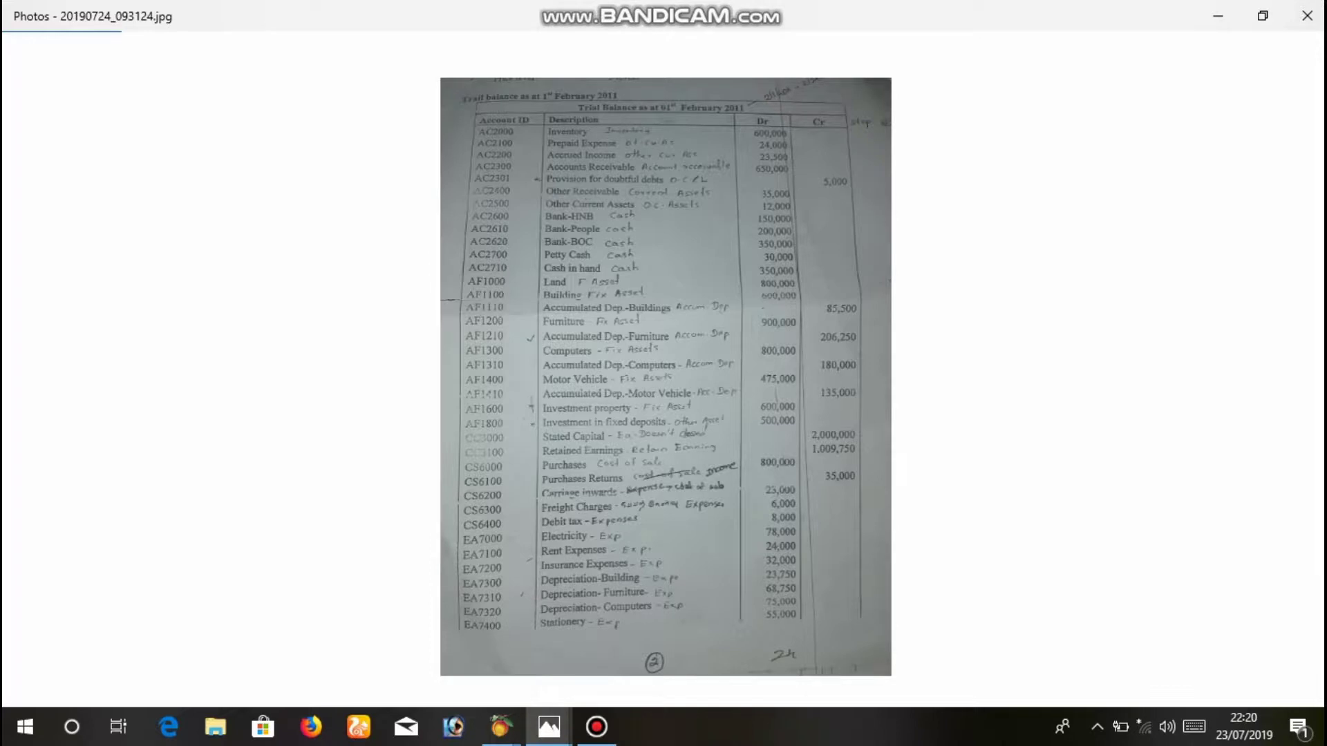
{"action": "mouse_move", "coordinate": [539, 425]}
{"action": "left_mouse_down"}
{"action": "mouse_move", "coordinate": [538, 371]}
{"action": "mouse_move", "coordinate": [453, 381]}
{"action": "mouse_move", "coordinate": [538, 423]}
{"action": "left_mouse_up"}
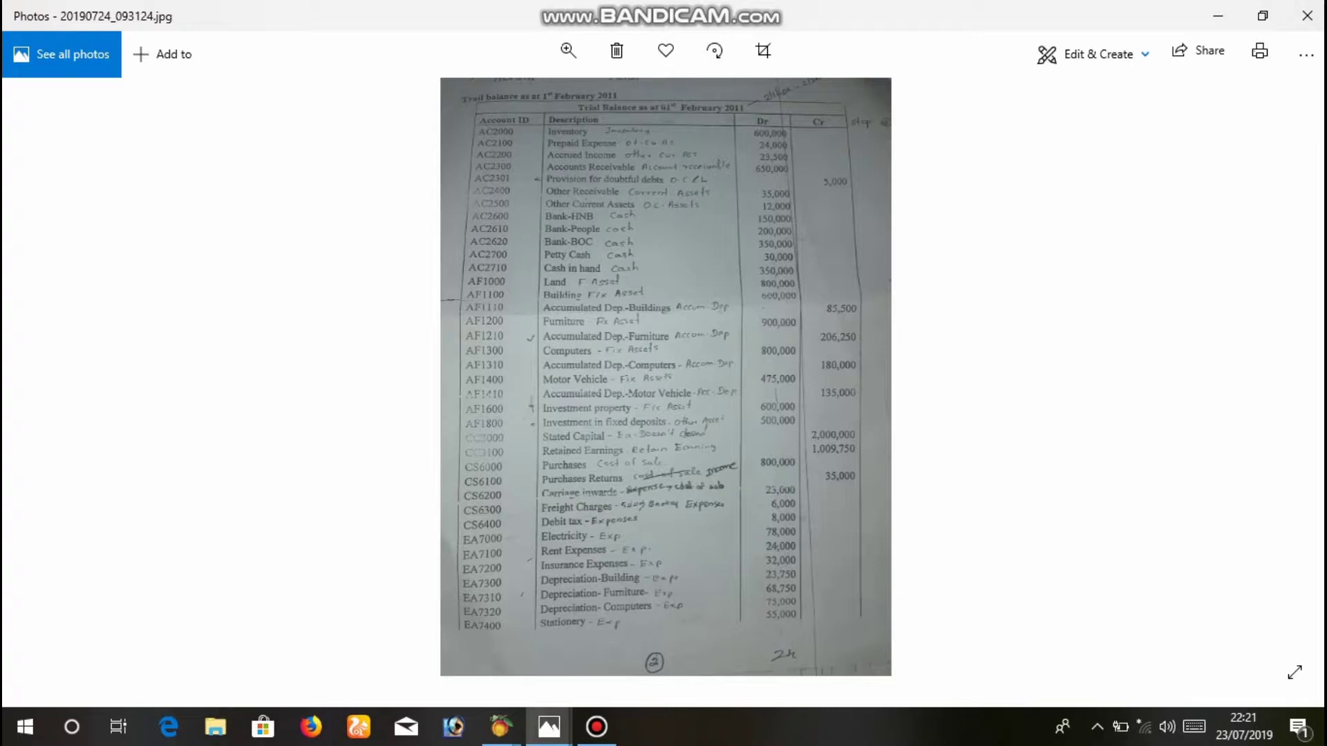
{"action": "left_click", "coordinate": [1217, 16]}
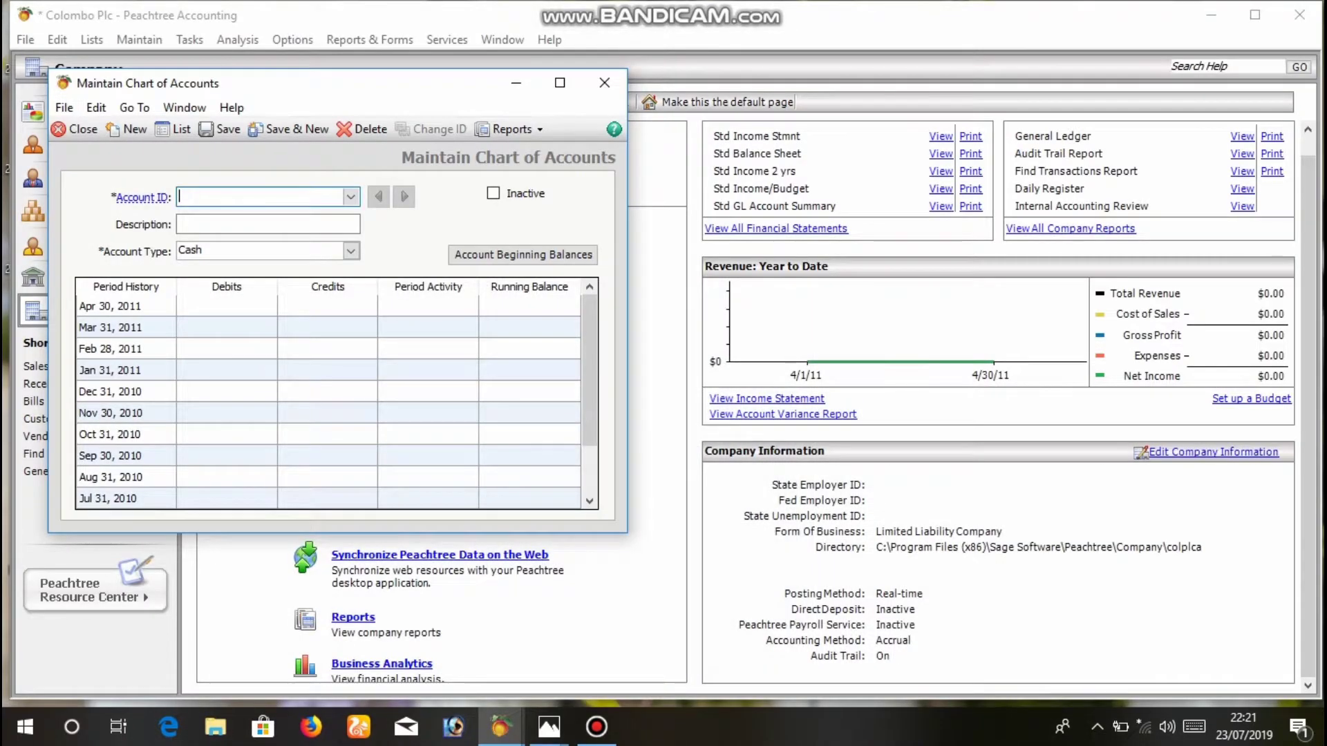
{"action": "left_click", "coordinate": [604, 83]}
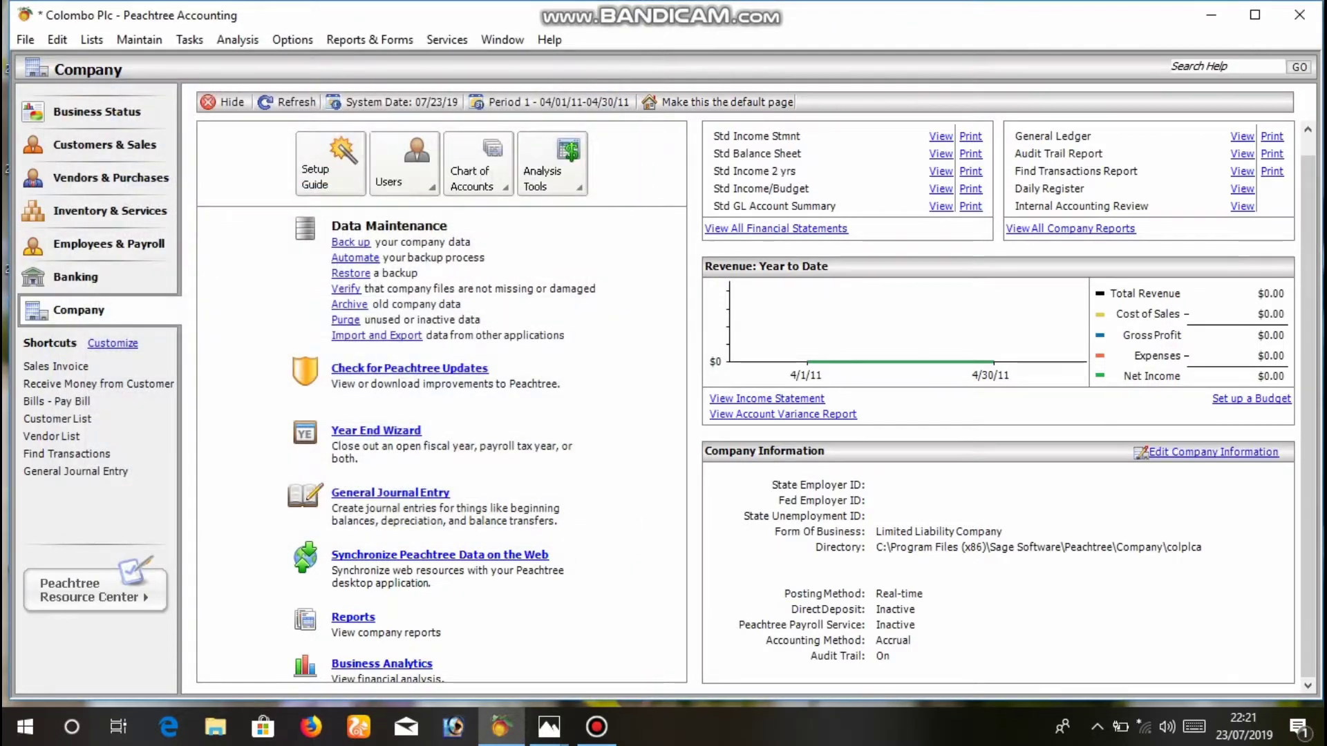
Start a new account in the chart of accounts with ID AC2000 and description Inventory
{"action": "left_click", "coordinate": [477, 165]}
{"action": "left_click", "coordinate": [577, 203]}
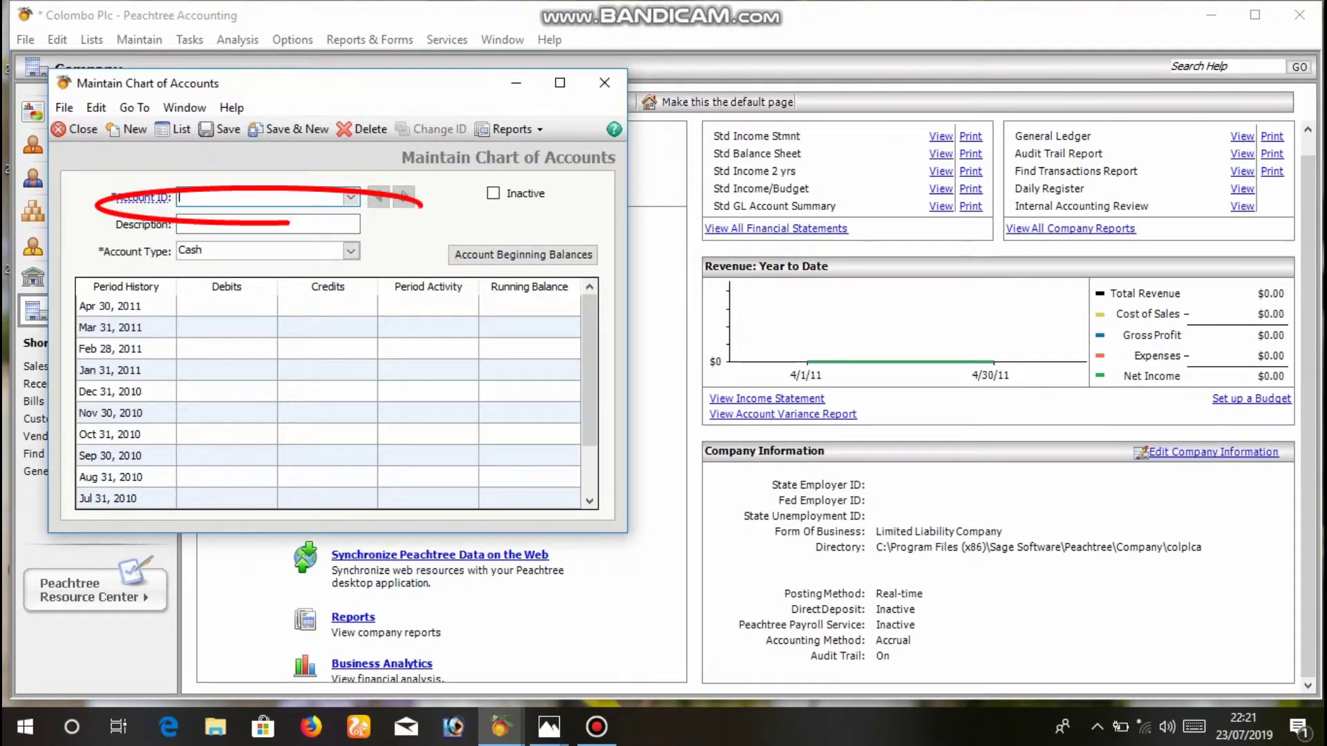
{"action": "type", "text": "AC"}
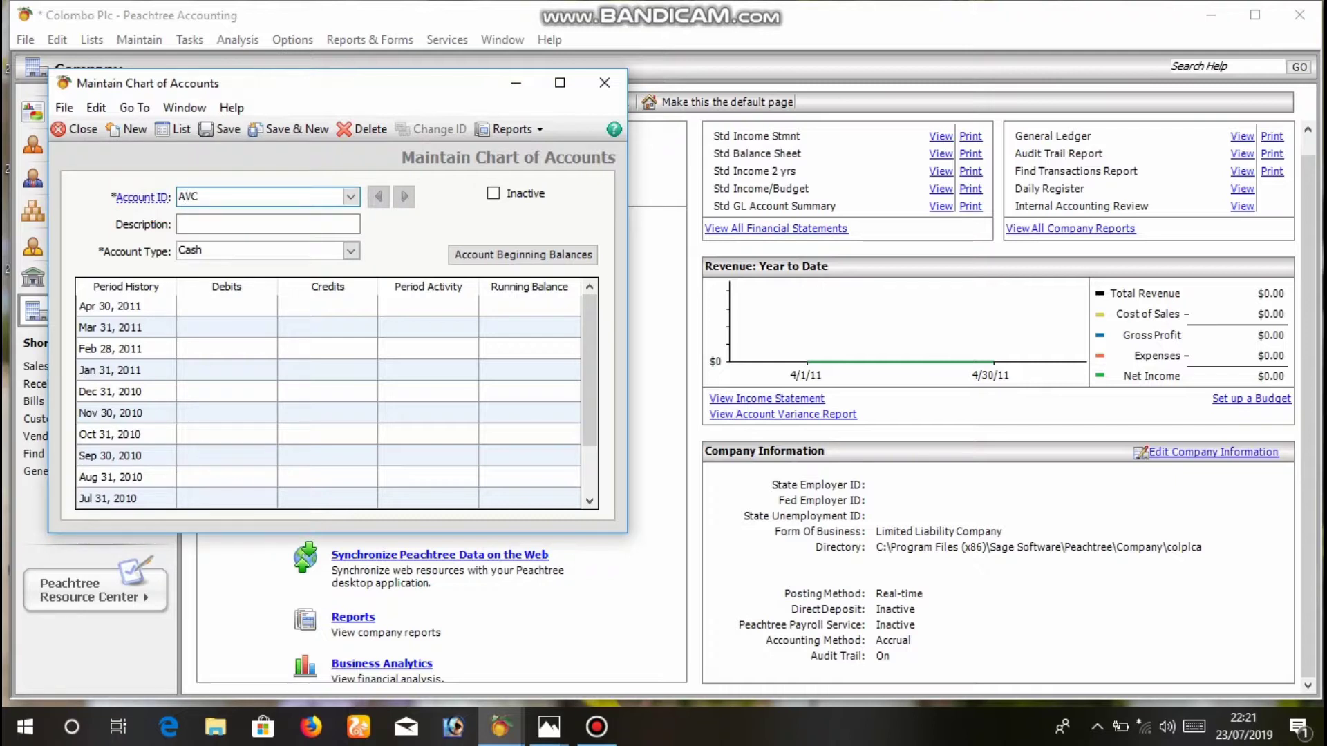
{"action": "type", "text": "2000"}
{"action": "key", "text": "Tab"}
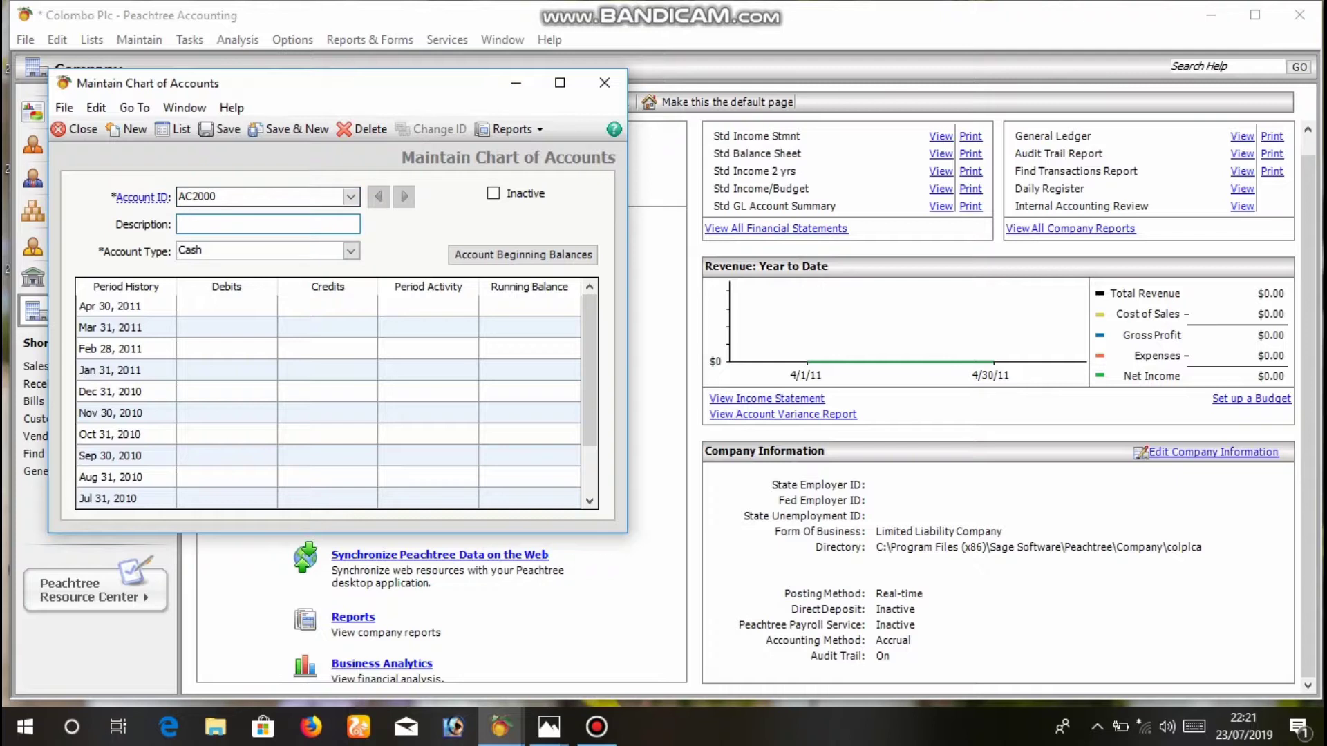
{"action": "type", "text": "Inventory"}
{"action": "key", "text": "Tab"}
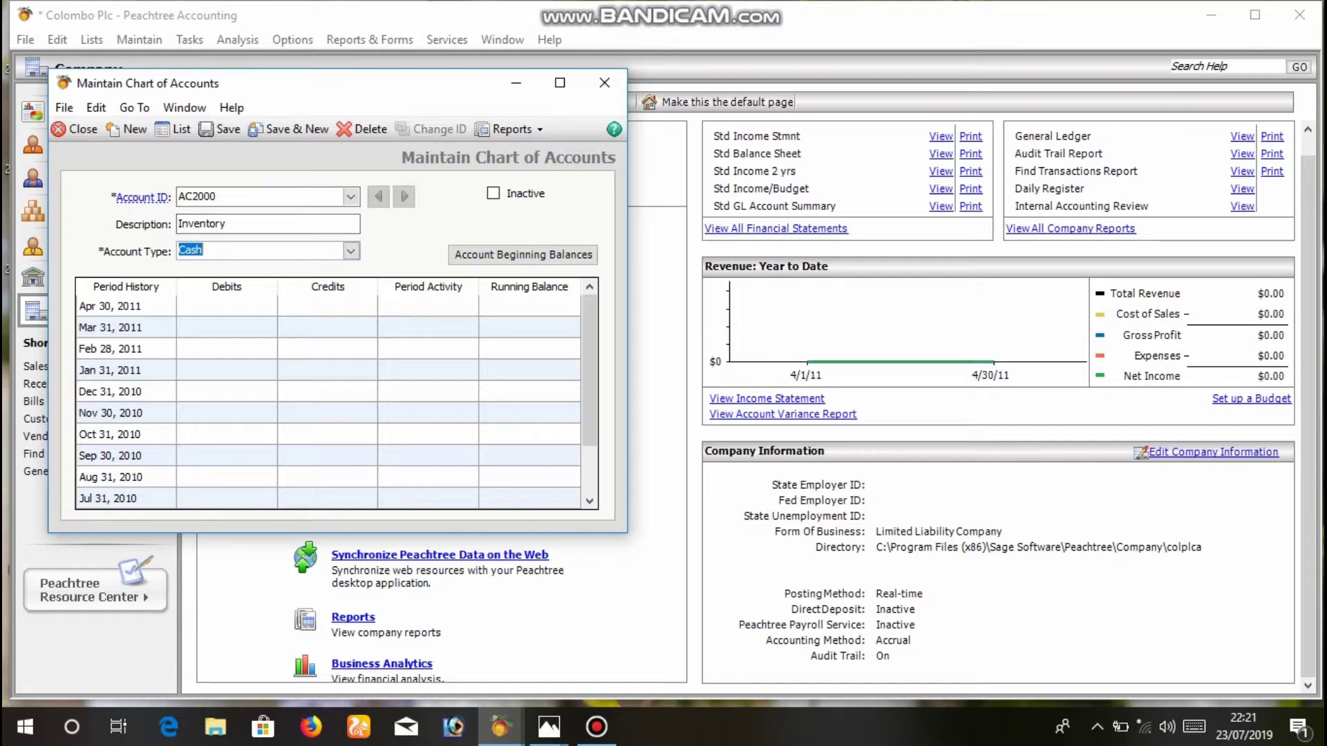
Set the AC2000 account's type to Inventory and save it, starting another new account
{"action": "key", "text": "alt+Down"}
{"action": "key", "text": "Down"}
{"action": "key", "text": "Down"}
{"action": "key", "text": "Down"}
{"action": "key", "text": "Down"}
{"action": "key", "text": "Down"}
{"action": "key", "text": "Down"}
{"action": "key", "text": "Down"}
{"action": "key", "text": "Down"}
{"action": "key", "text": "Down"}
{"action": "key", "text": "Down"}
{"action": "key", "text": "Down"}
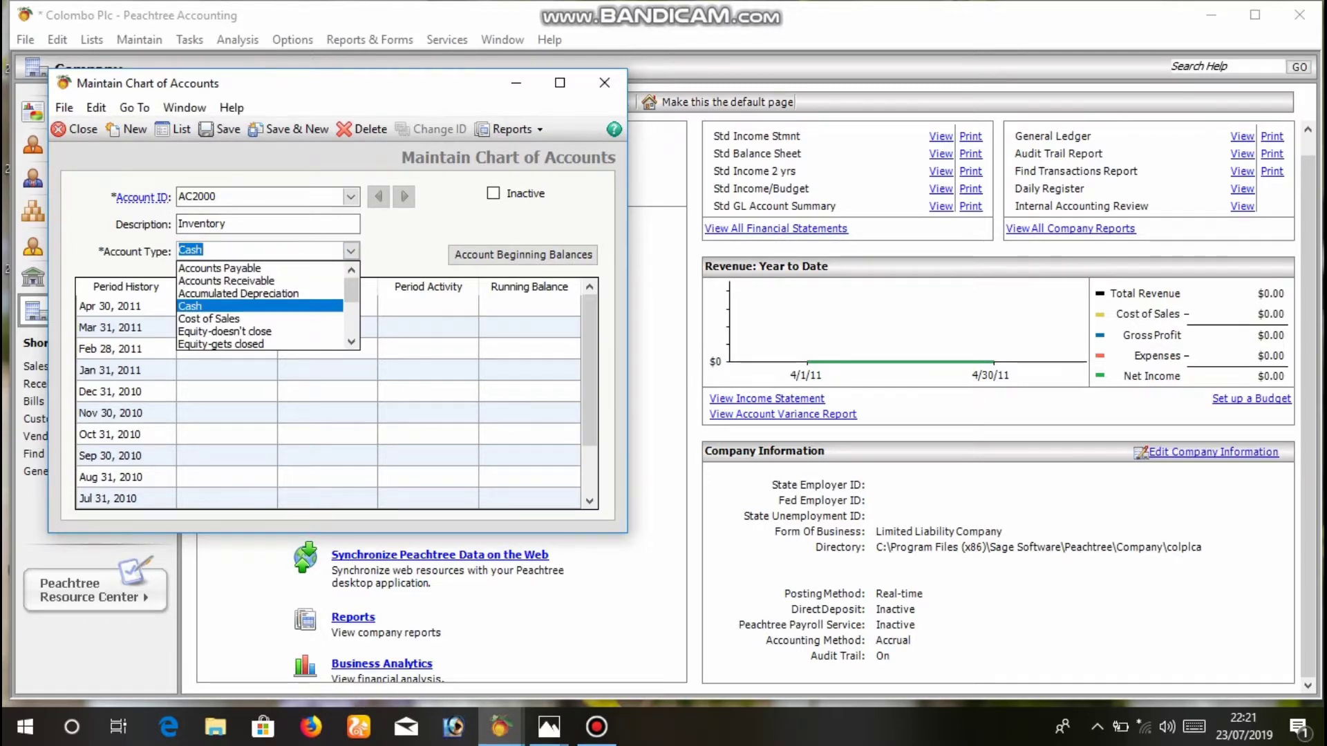
{"action": "key", "text": "Up"}
{"action": "key", "text": "Up"}
{"action": "key", "text": "Up"}
{"action": "key", "text": "Return"}
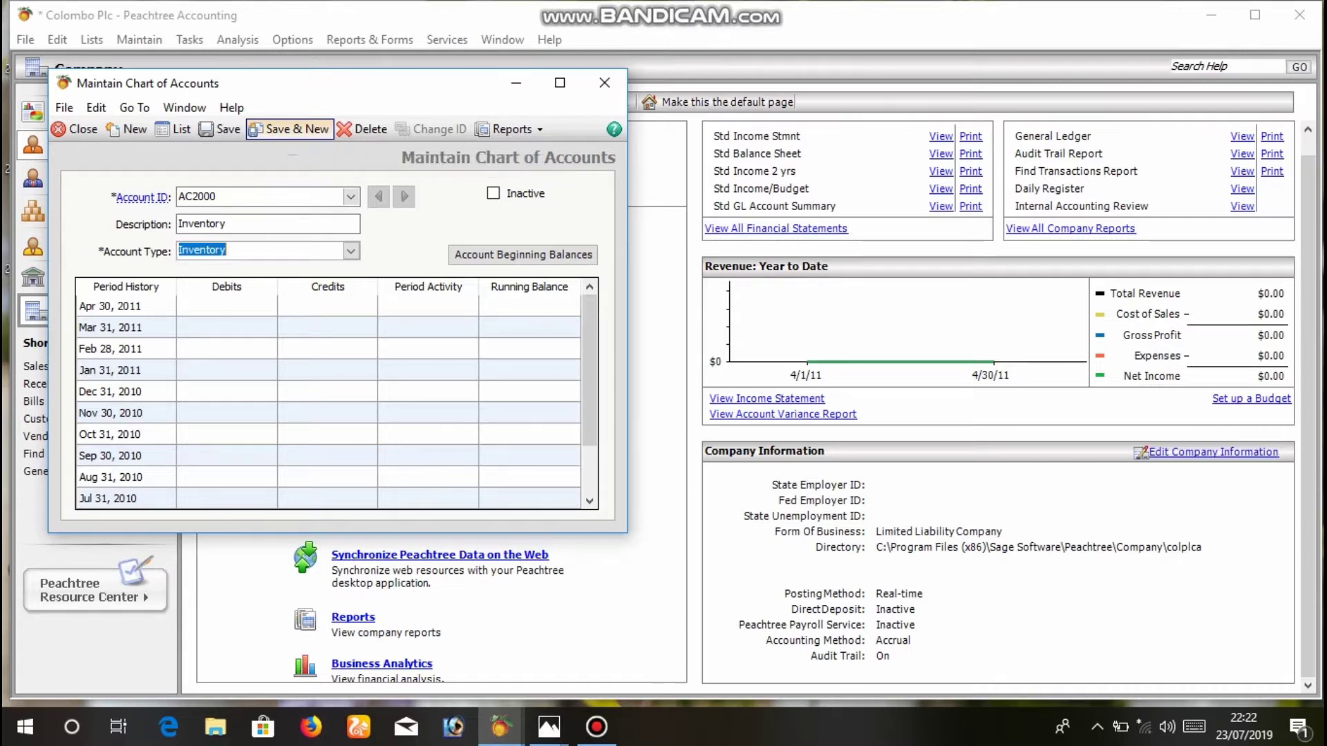
{"action": "left_click", "coordinate": [290, 129]}
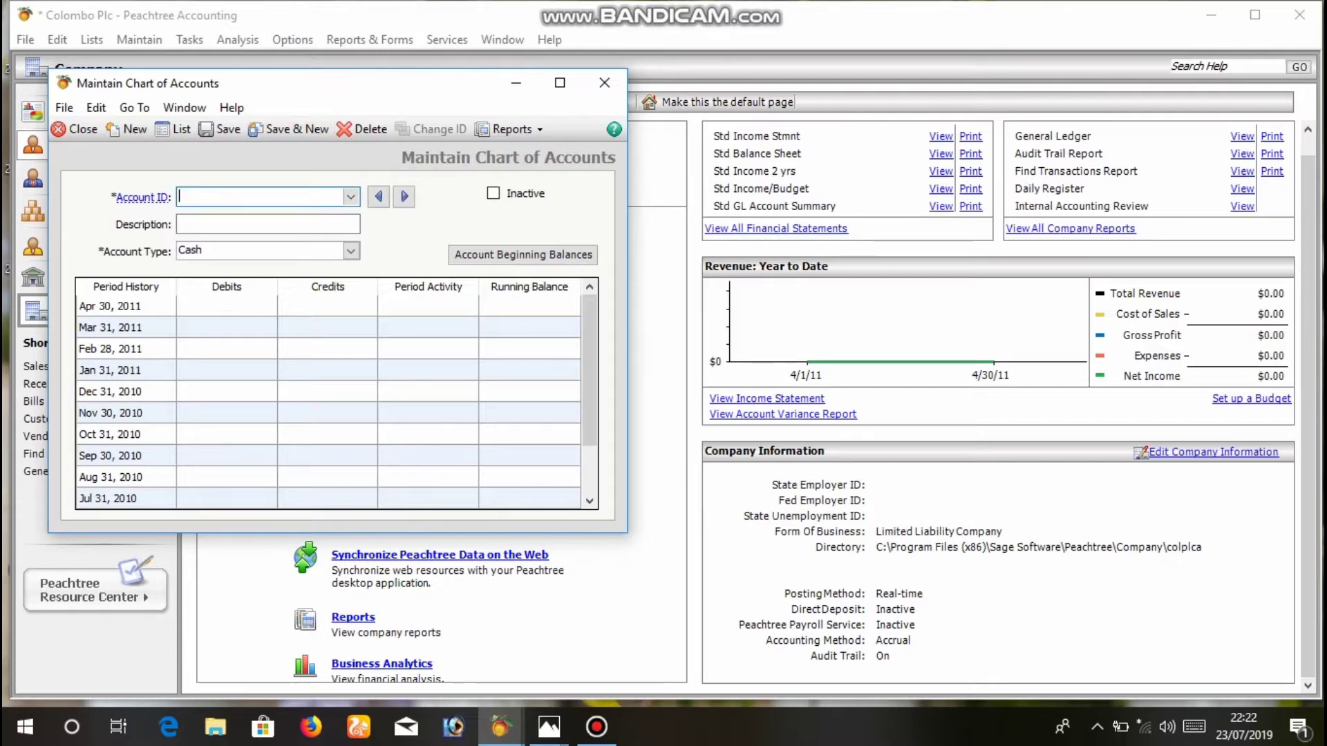
Check the trial balance photo in Photos, and in Peachtree enter account ID AC2100 with description Prepaid expense
{"action": "mouse_move", "coordinate": [549, 727]}
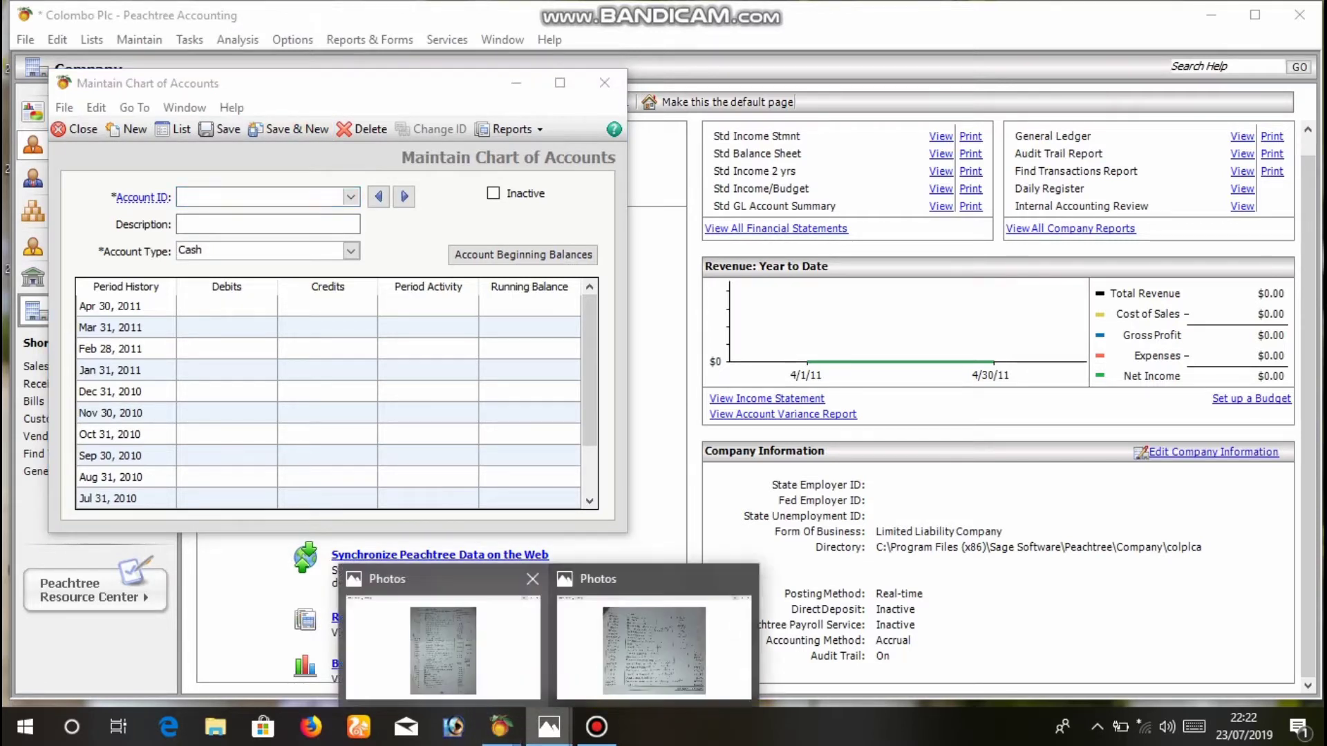
{"action": "left_click", "coordinate": [442, 649]}
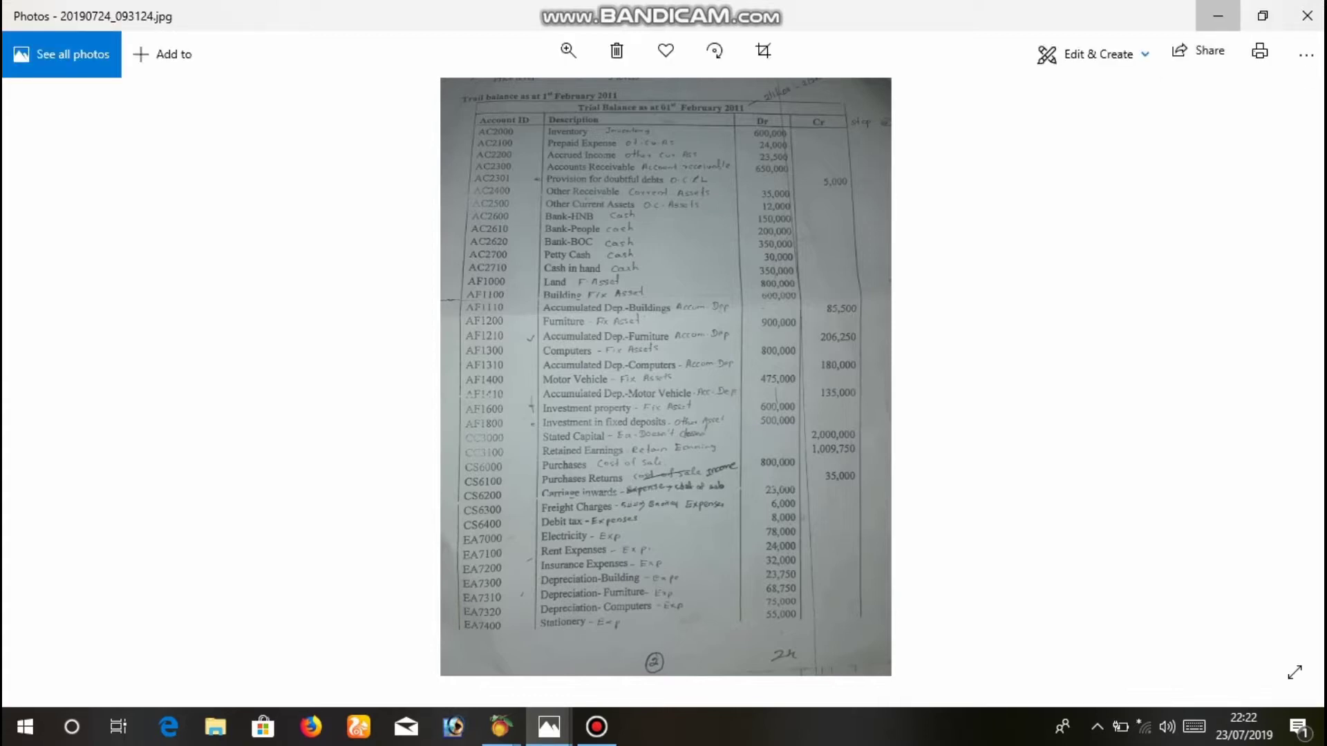
{"action": "key", "text": "alt+Tab"}
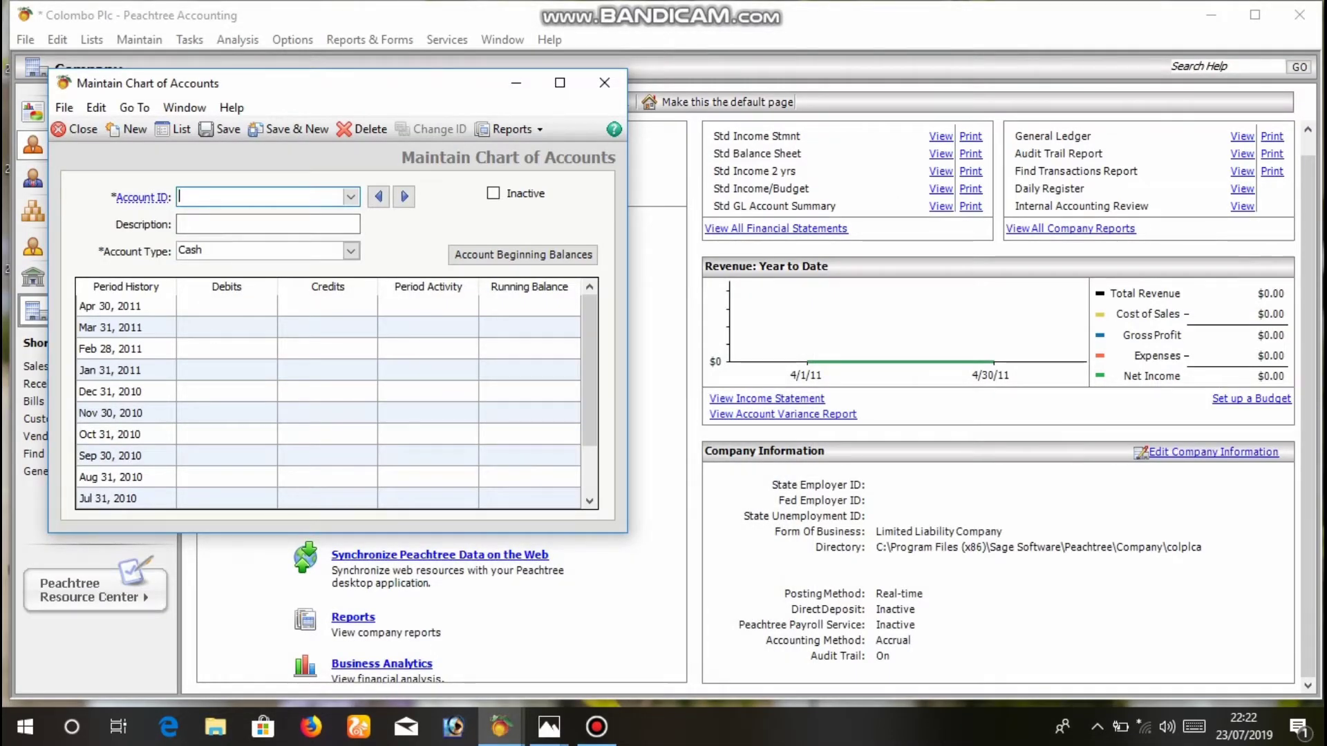
{"action": "type", "text": "AC2100"}
{"action": "key", "text": "Tab"}
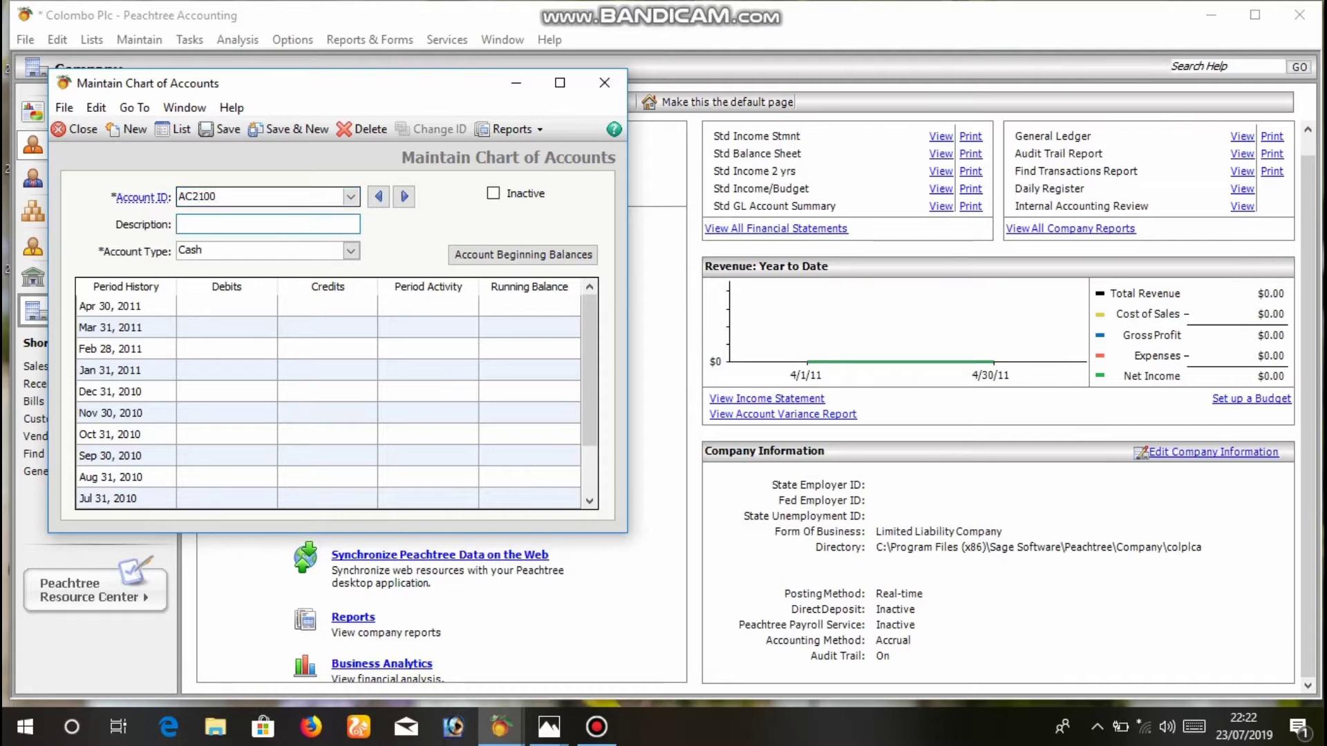
{"action": "type", "text": "Prepaid expenss"}
{"action": "key", "text": "BackSpace"}
{"action": "key", "text": "BackSpace"}
{"action": "type", "text": "se"}
{"action": "key", "text": "Tab"}
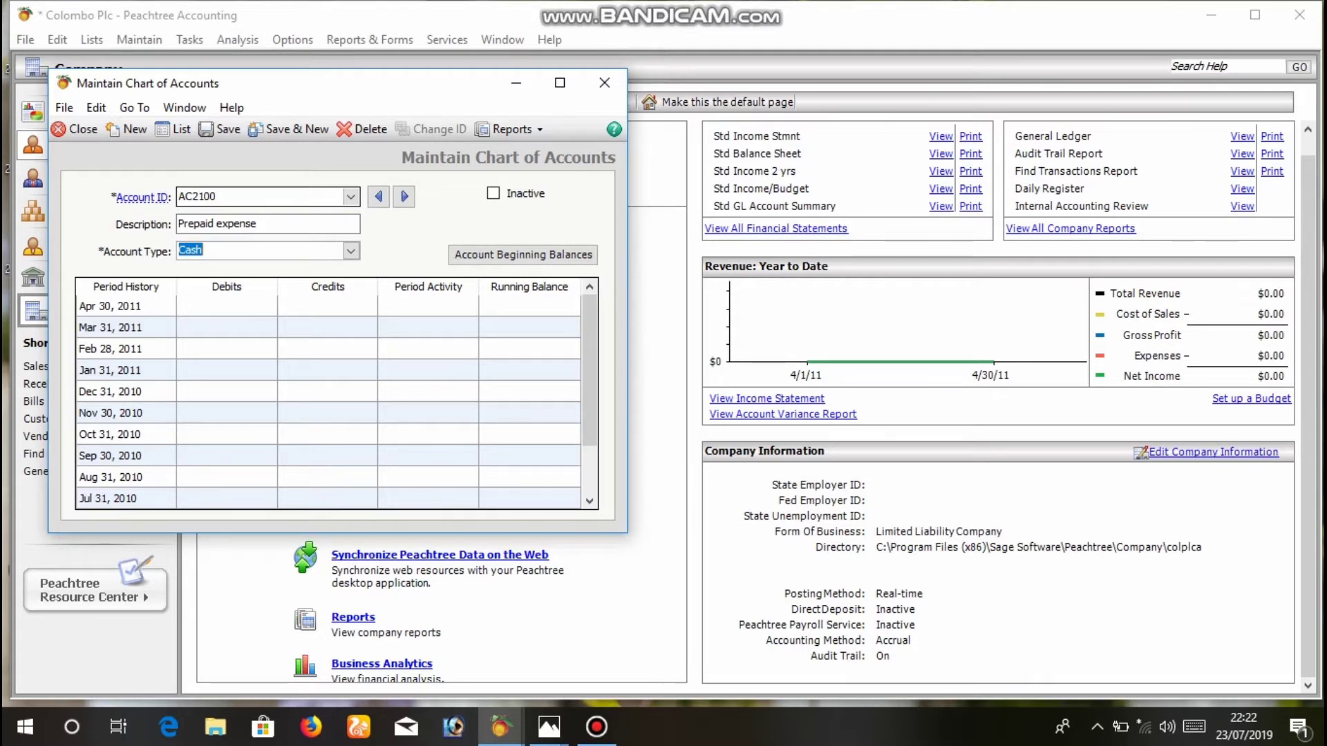
Set the AC2100 account's type to Other Current Assets and save it, starting another new account
{"action": "key", "text": "alt+Down"}
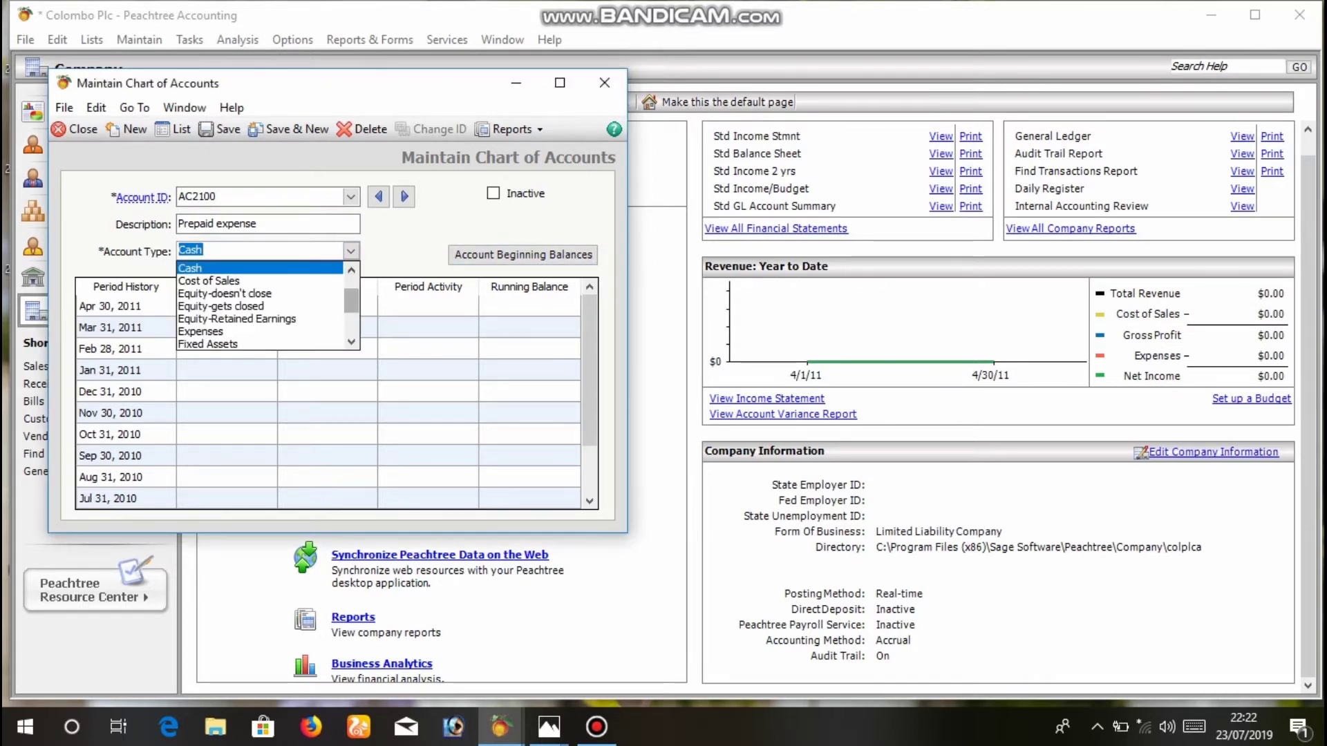
{"action": "key", "text": "Down"}
{"action": "key", "text": "Down"}
{"action": "key", "text": "Down"}
{"action": "key", "text": "Down"}
{"action": "key", "text": "Down"}
{"action": "key", "text": "Down"}
{"action": "key", "text": "Down"}
{"action": "key", "text": "Down"}
{"action": "key", "text": "Down"}
{"action": "key", "text": "Down"}
{"action": "key", "text": "Down"}
{"action": "key", "text": "Down"}
{"action": "key", "text": "Up"}
{"action": "key", "text": "Up"}
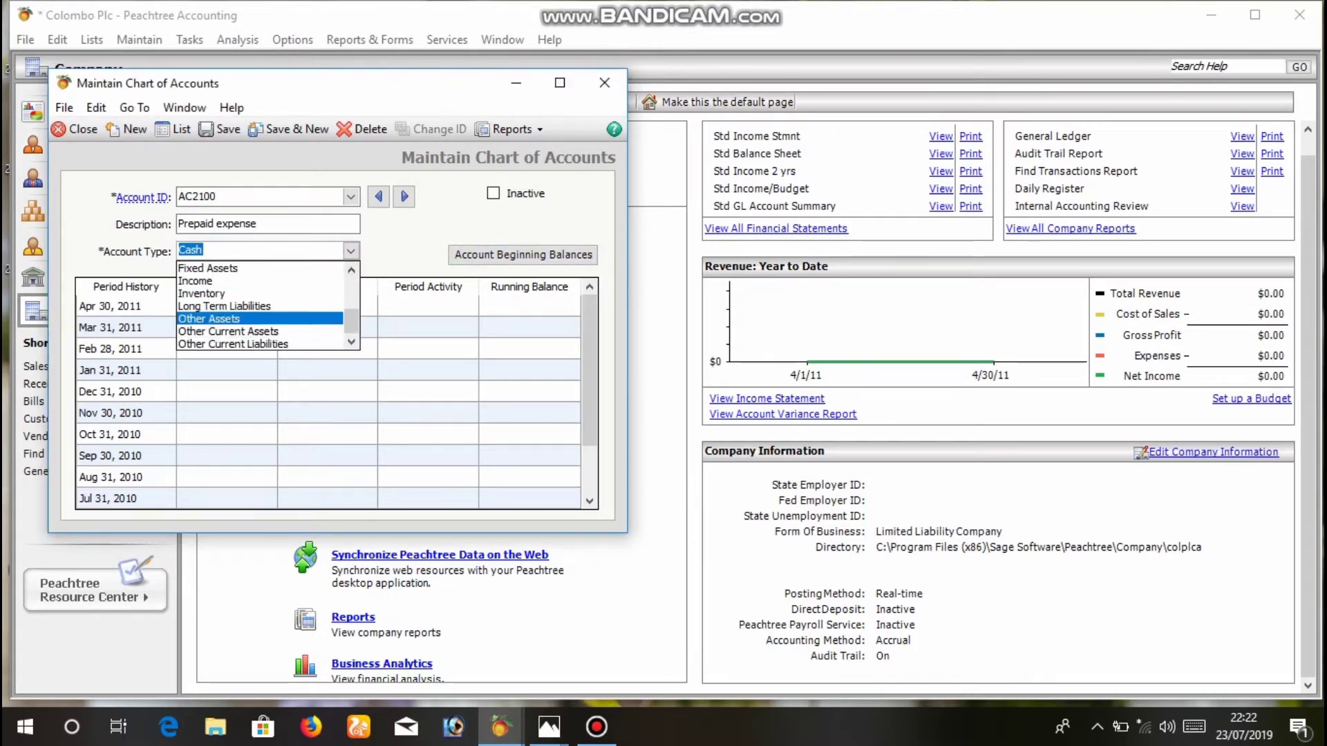
{"action": "key", "text": "Down"}
{"action": "key", "text": "Return"}
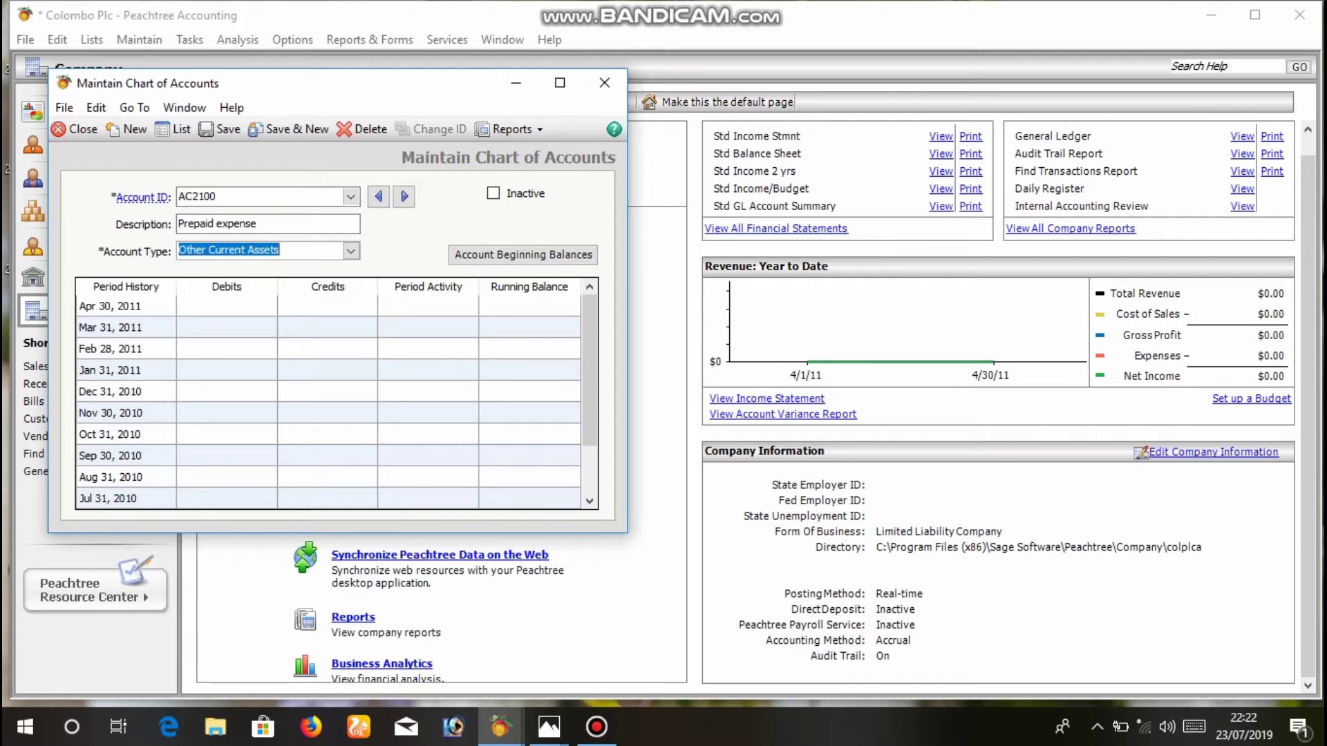
{"action": "left_click", "coordinate": [290, 129]}
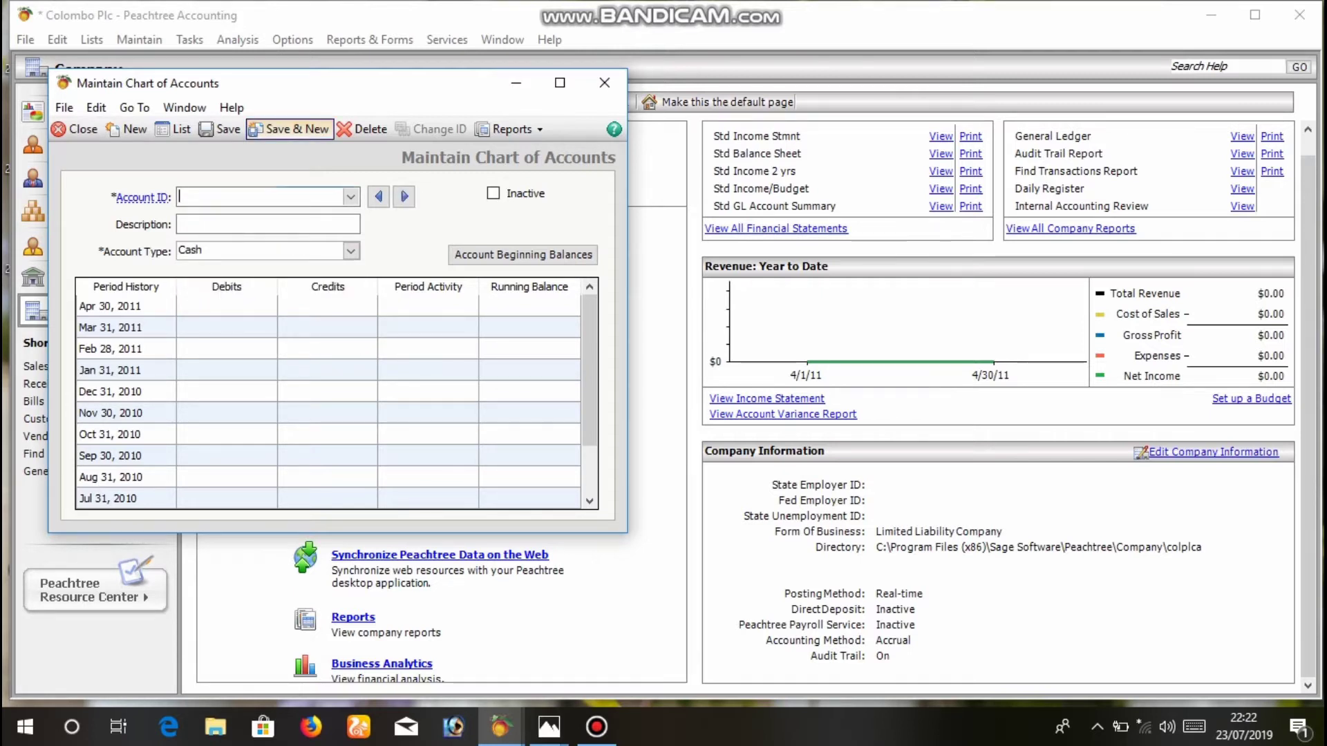
Check the trial balance in Photos for the remaining accounts, and return to Peachtree to close the blank account form
{"action": "mouse_move", "coordinate": [548, 727]}
{"action": "left_click", "coordinate": [667, 643]}
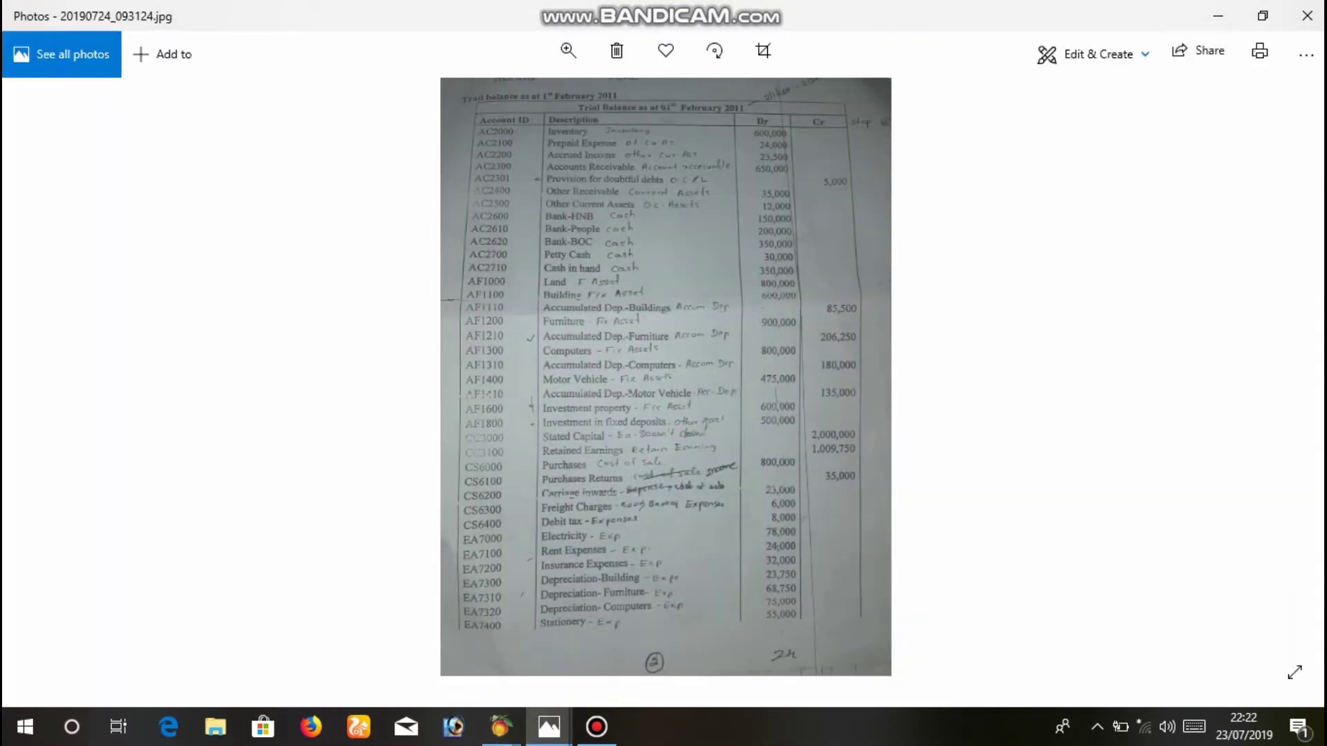
{"action": "left_click", "coordinate": [1217, 15]}
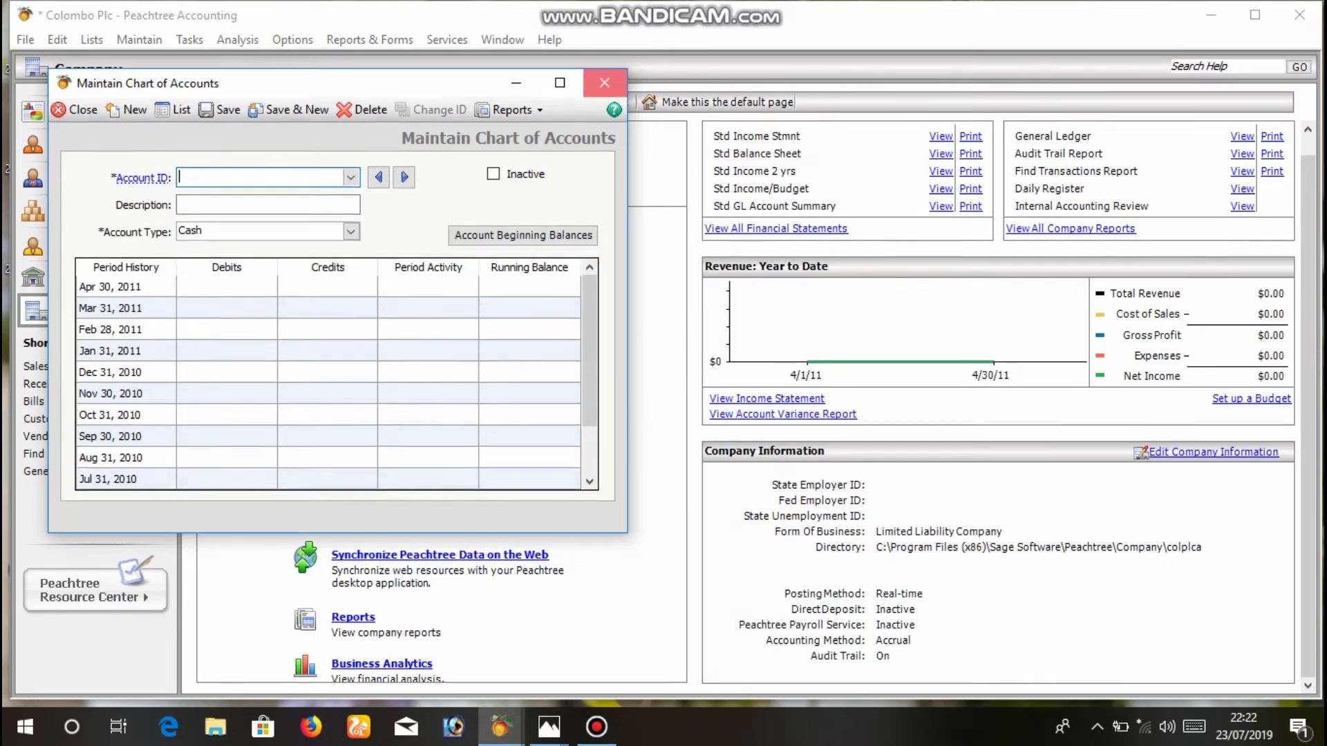
{"action": "left_click", "coordinate": [604, 82]}
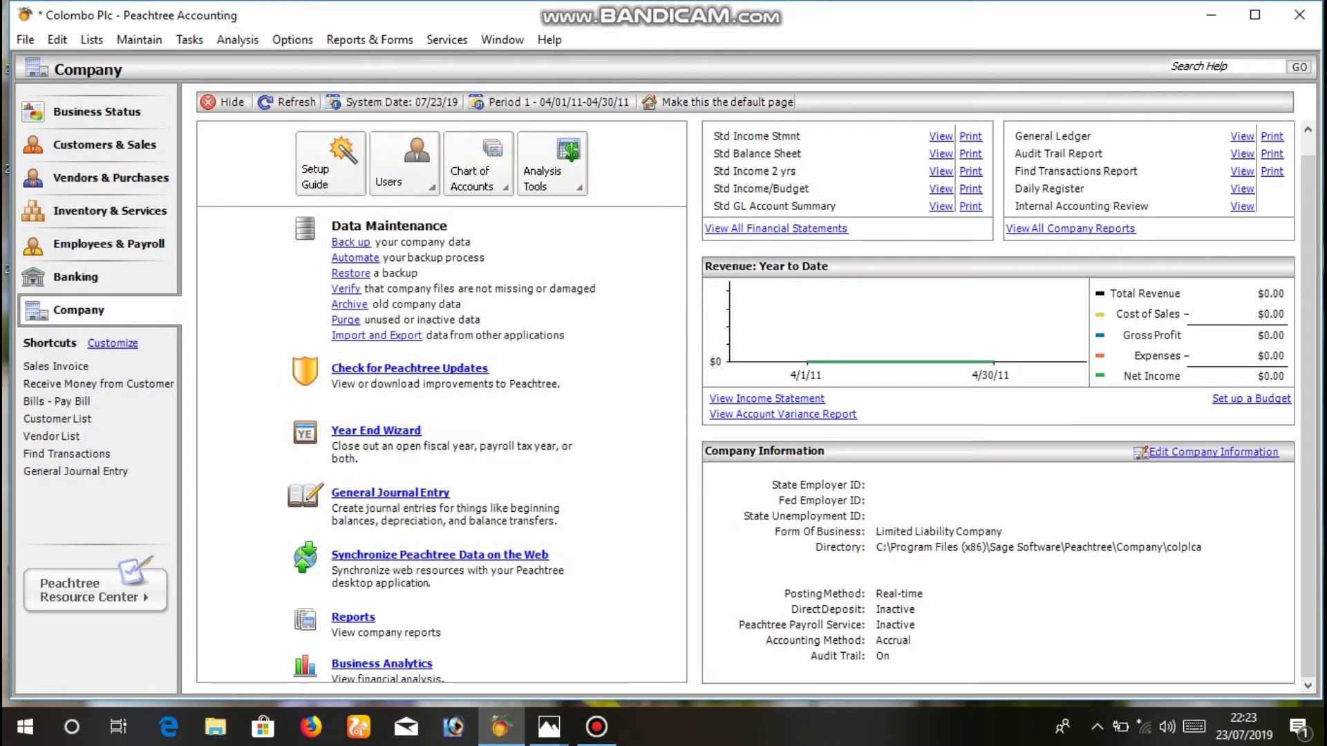
Open the chart of accounts list for viewing and editing, and look over the Inventory and Prepaid expense entries
{"action": "mouse_move", "coordinate": [518, 169]}
{"action": "left_mouse_down"}
{"action": "mouse_move", "coordinate": [520, 193]}
{"action": "mouse_move", "coordinate": [453, 231]}
{"action": "mouse_move", "coordinate": [494, 107]}
{"action": "mouse_move", "coordinate": [518, 162]}
{"action": "left_mouse_up"}
{"action": "left_click", "coordinate": [477, 176]}
{"action": "left_click_drag", "start_coordinate": [719, 223], "coordinate": [712, 218]}
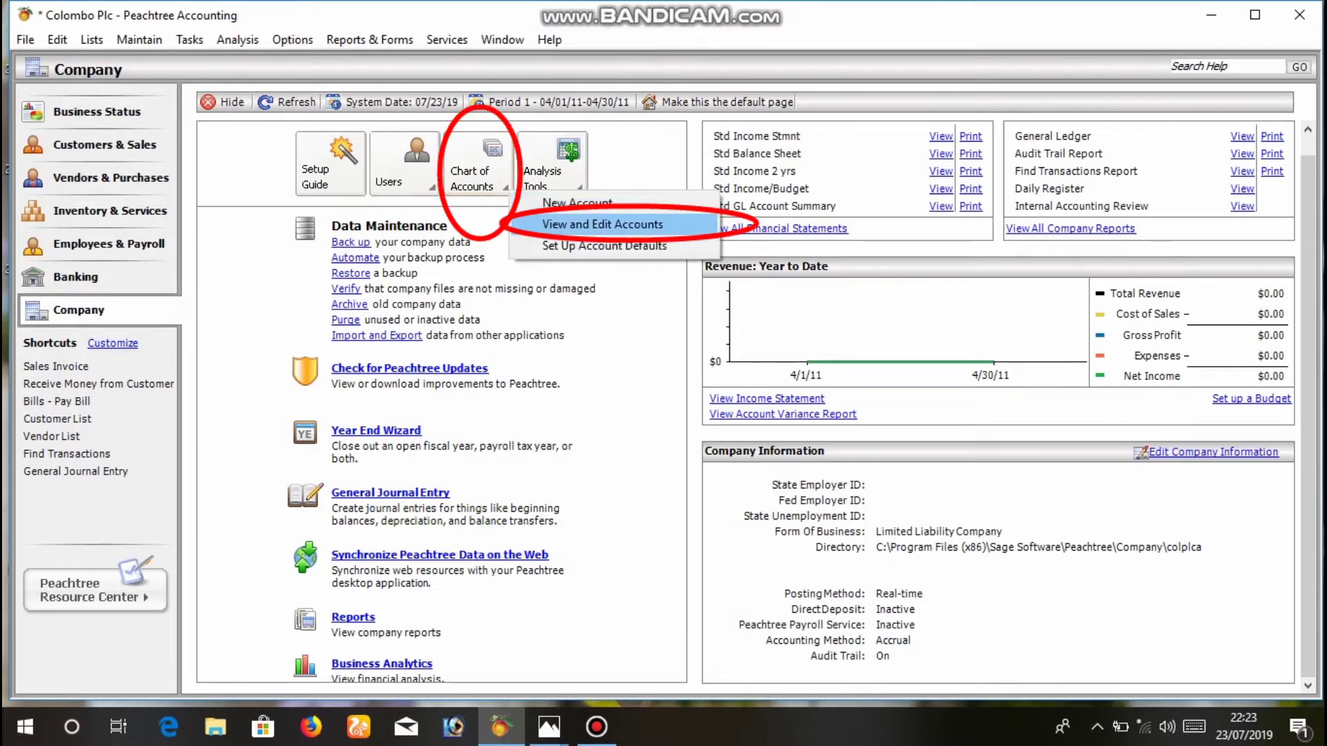
{"action": "left_click", "coordinate": [622, 223]}
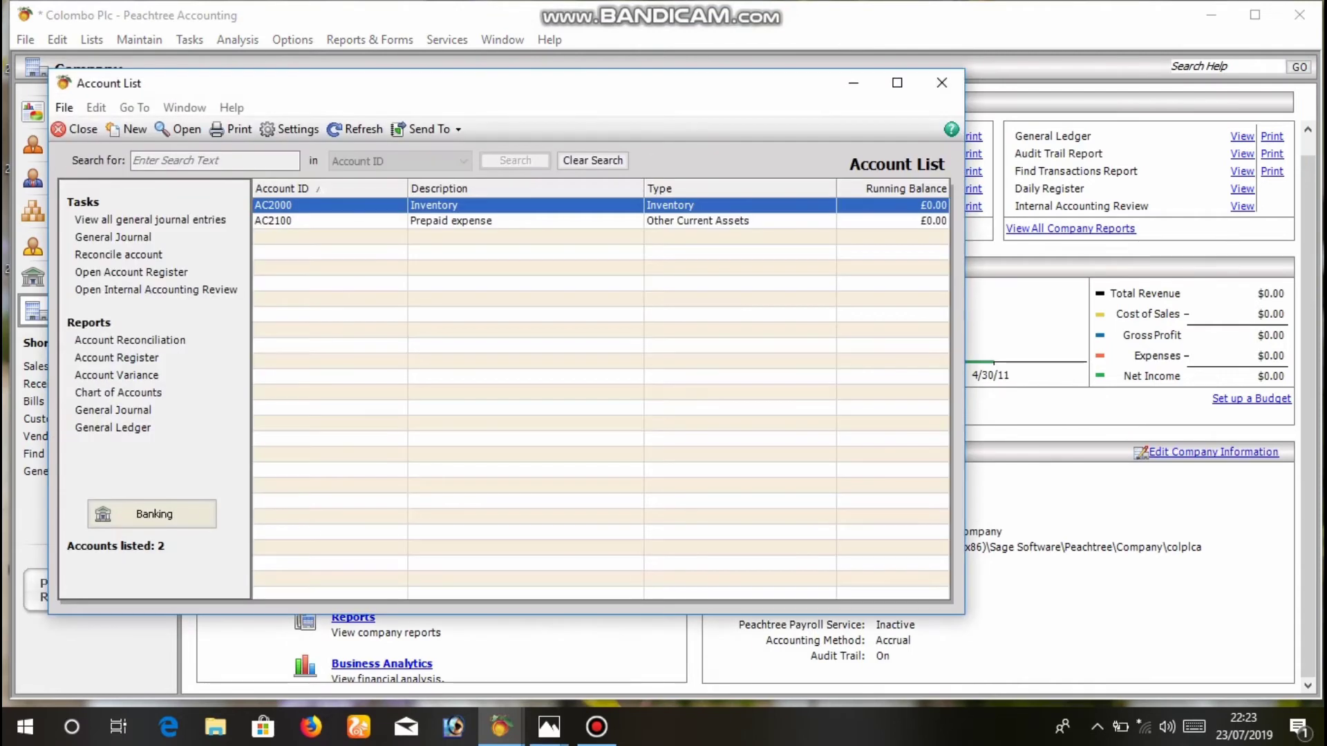
{"action": "left_click", "coordinate": [325, 221]}
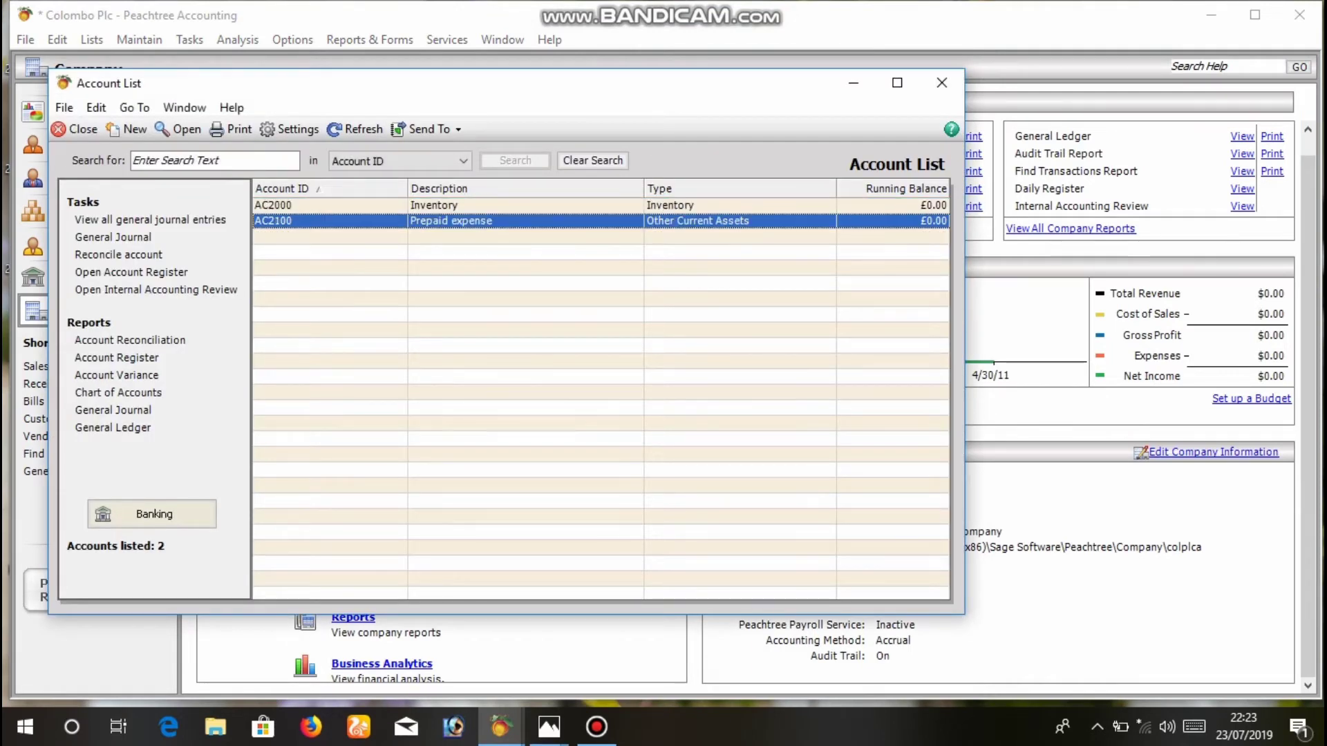
{"action": "left_click", "coordinate": [325, 205]}
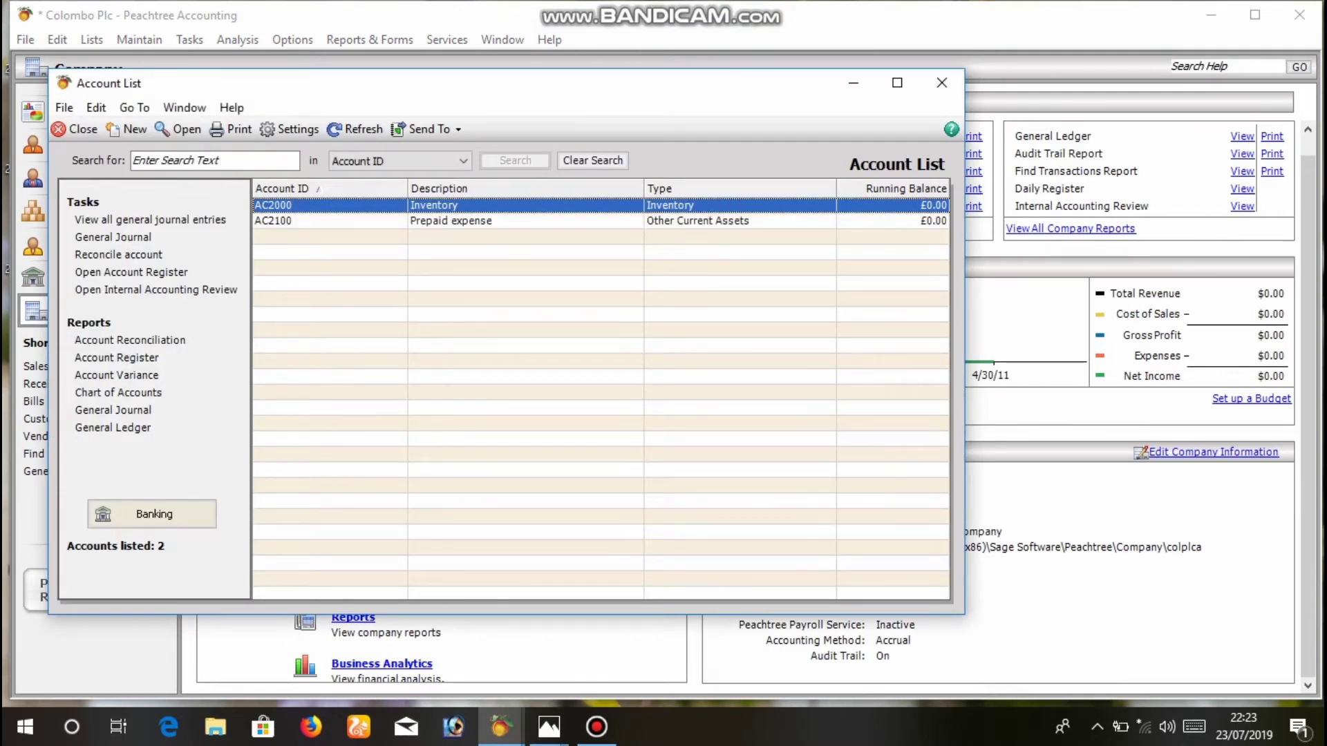
{"action": "left_click", "coordinate": [325, 220]}
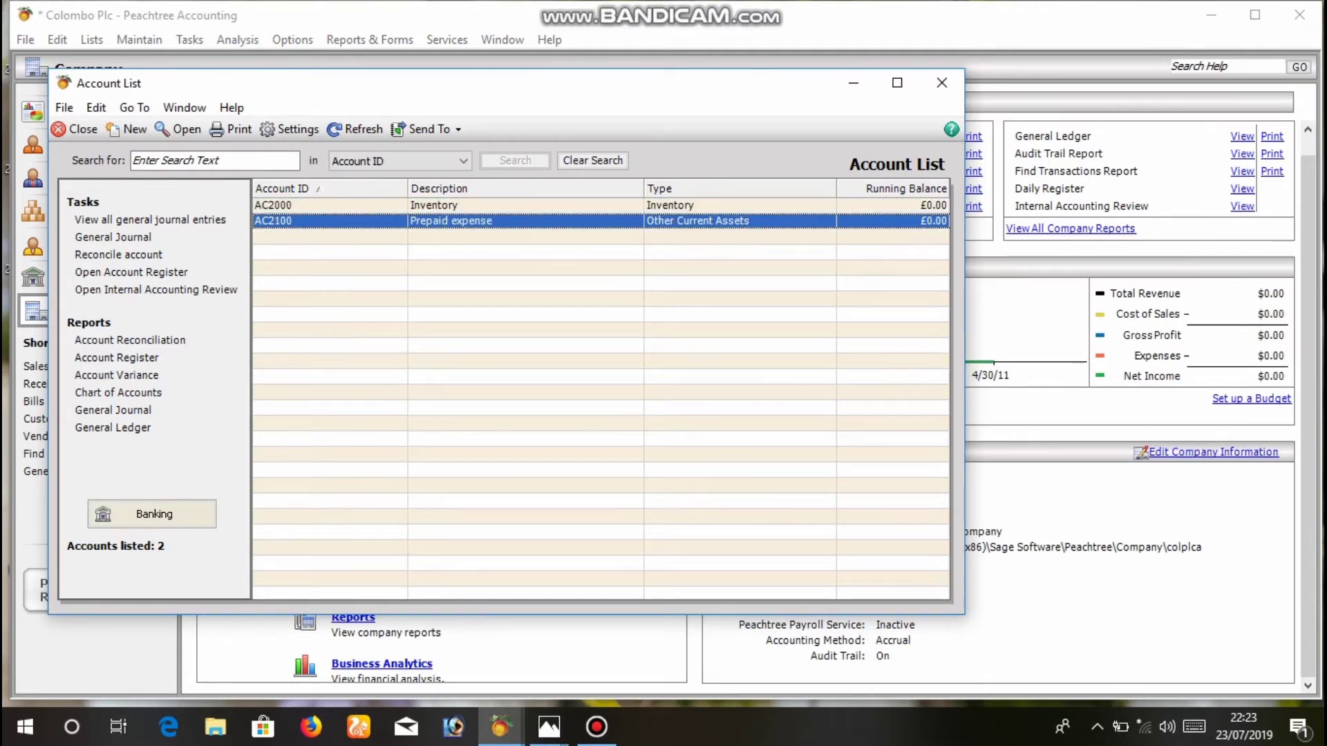
Open the Prepaid expense account's record to view its editable details, and close both the record and the account list
{"action": "key", "text": "Return"}
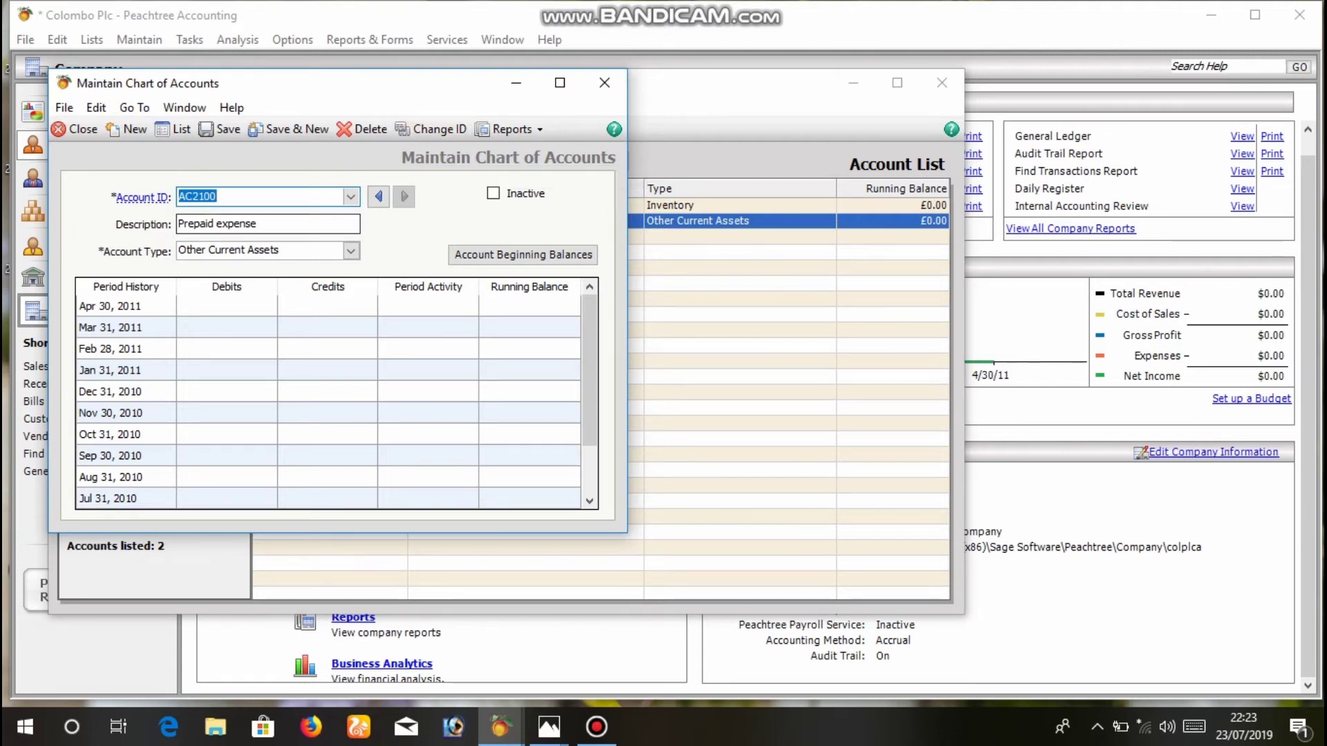
{"action": "left_click", "coordinate": [257, 223]}
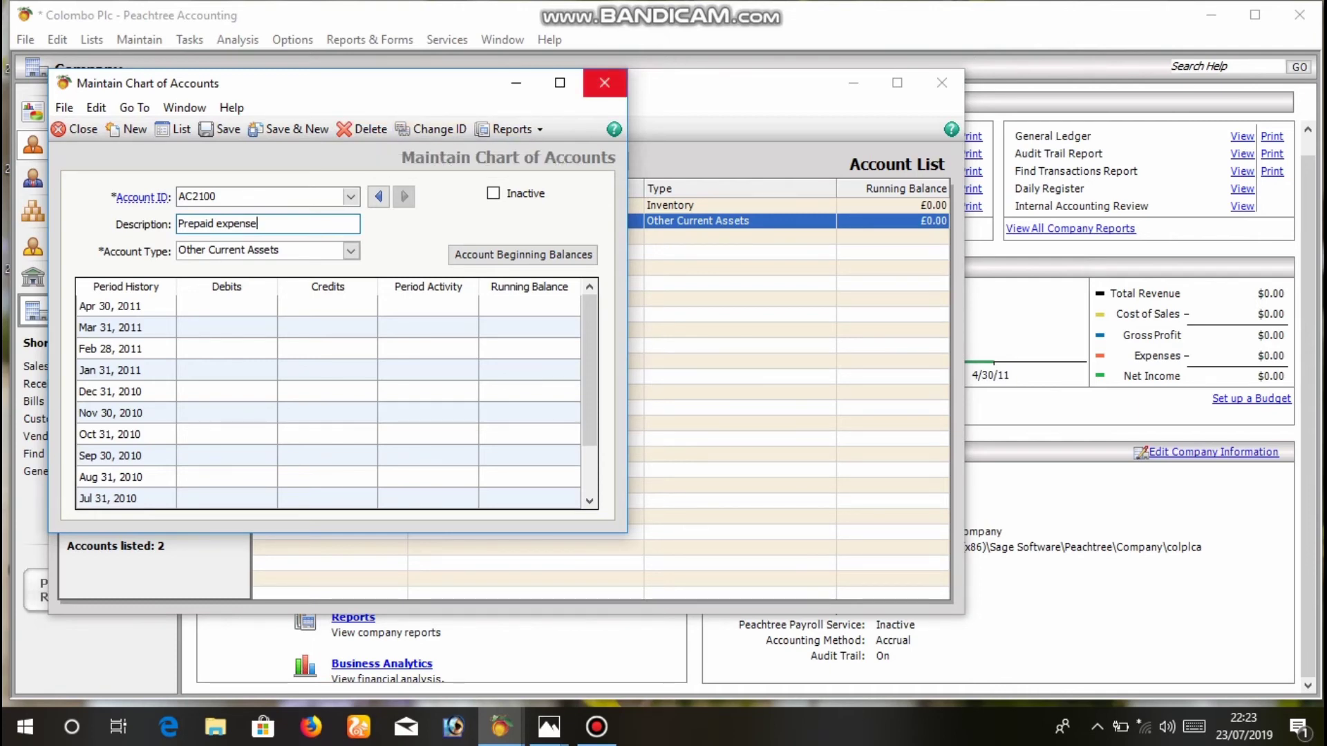
{"action": "left_click", "coordinate": [604, 83]}
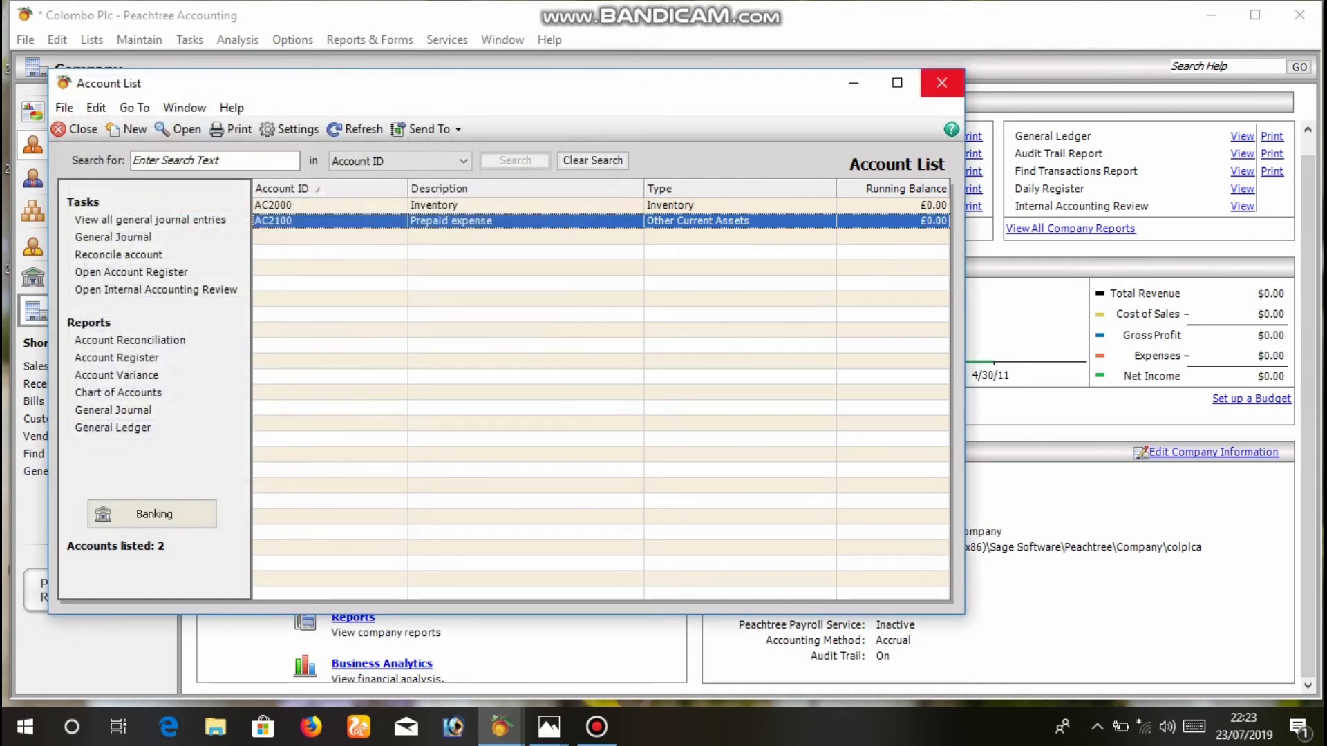
{"action": "left_click", "coordinate": [941, 83]}
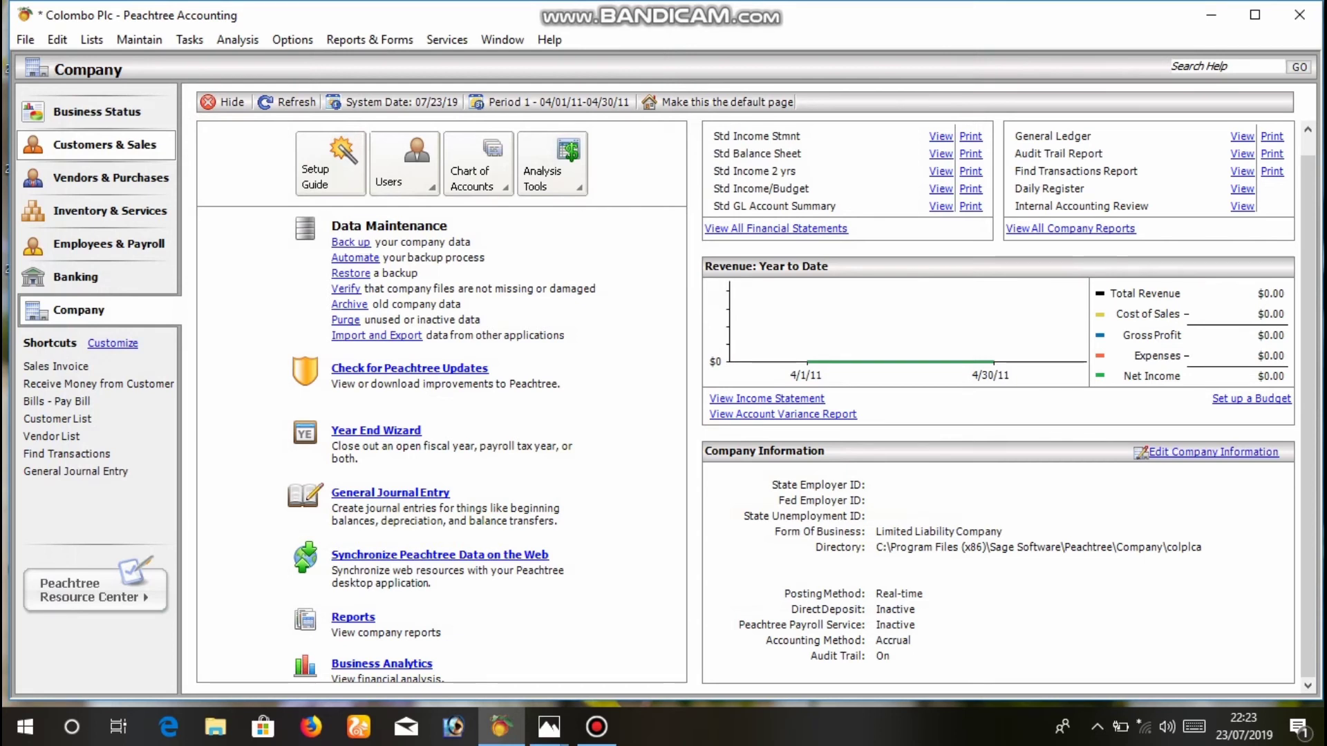